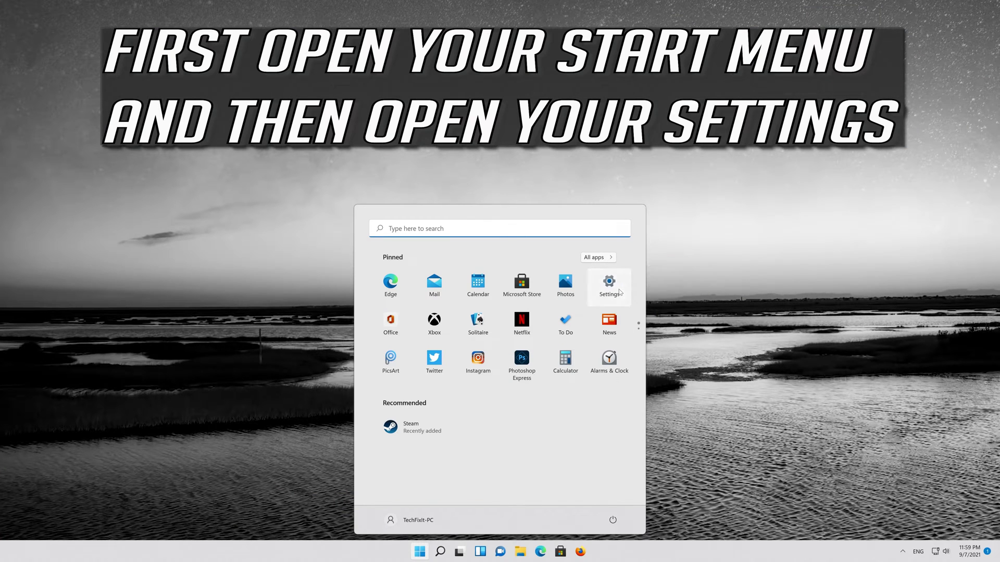
Step: Open Settings and go to System > Troubleshoot > Other troubleshooters to run the Keyboard troubleshooter
left_click(624, 299)
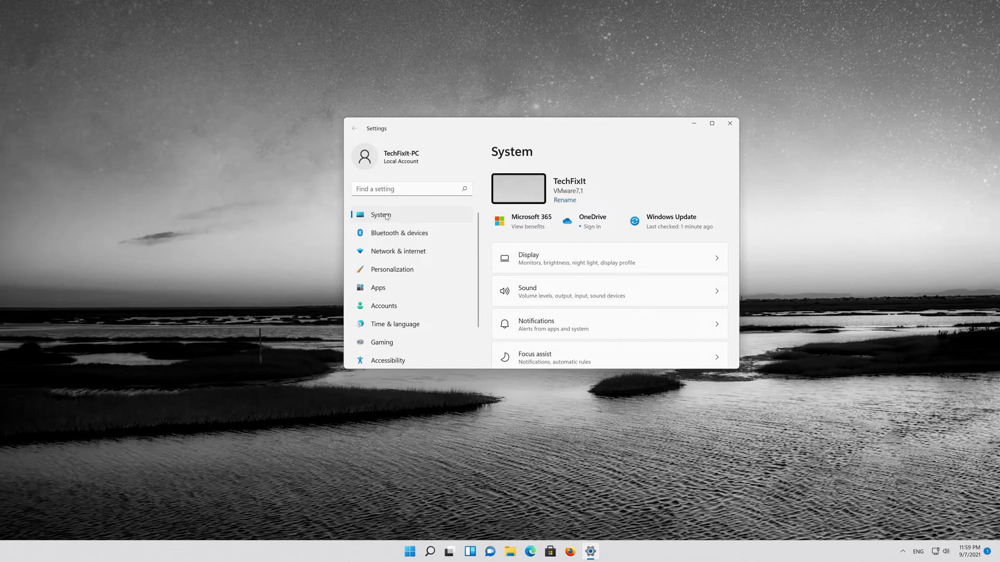
scroll(577, 292, "down", 3)
scroll(577, 292, "down", 5)
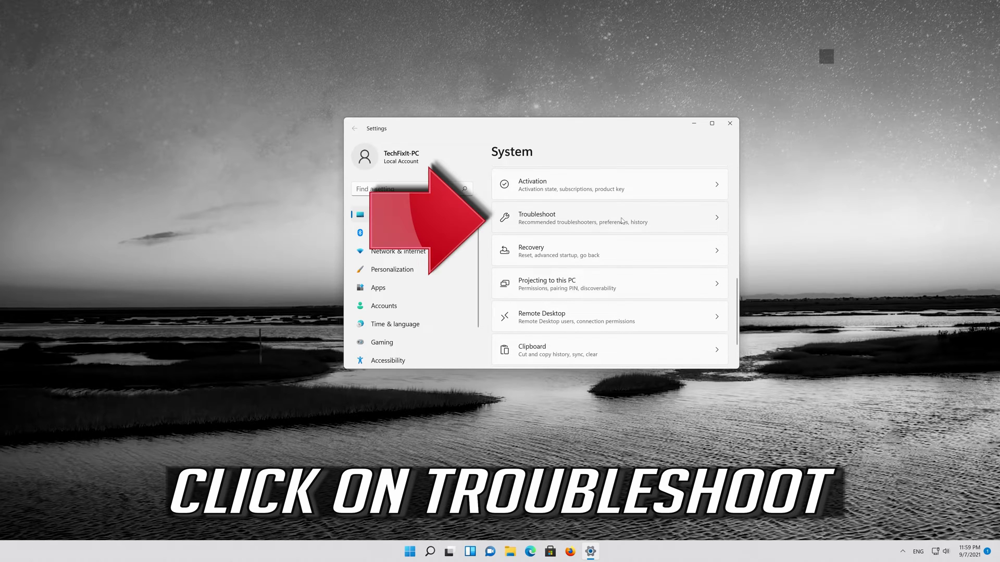
left_click(576, 223)
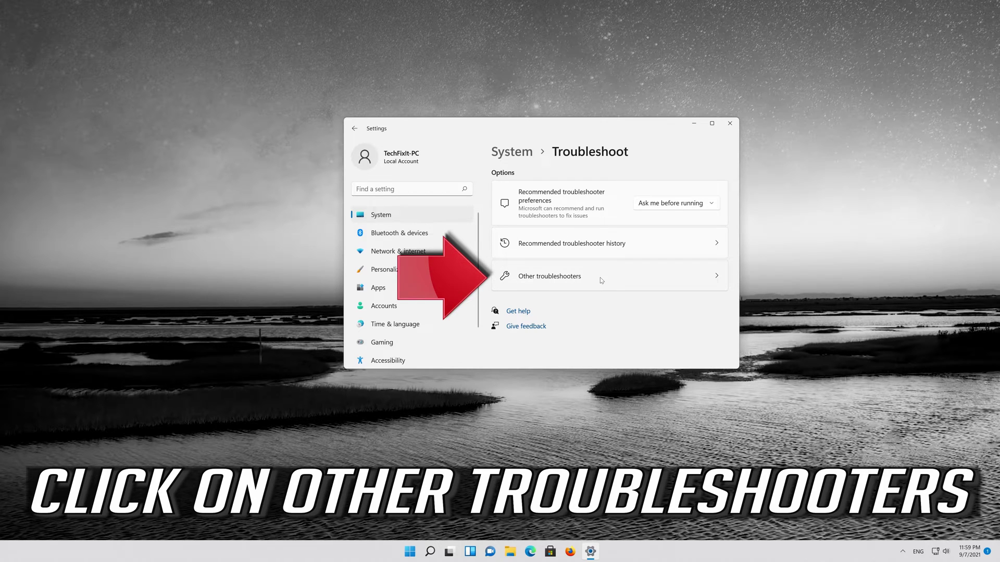
left_click(571, 282)
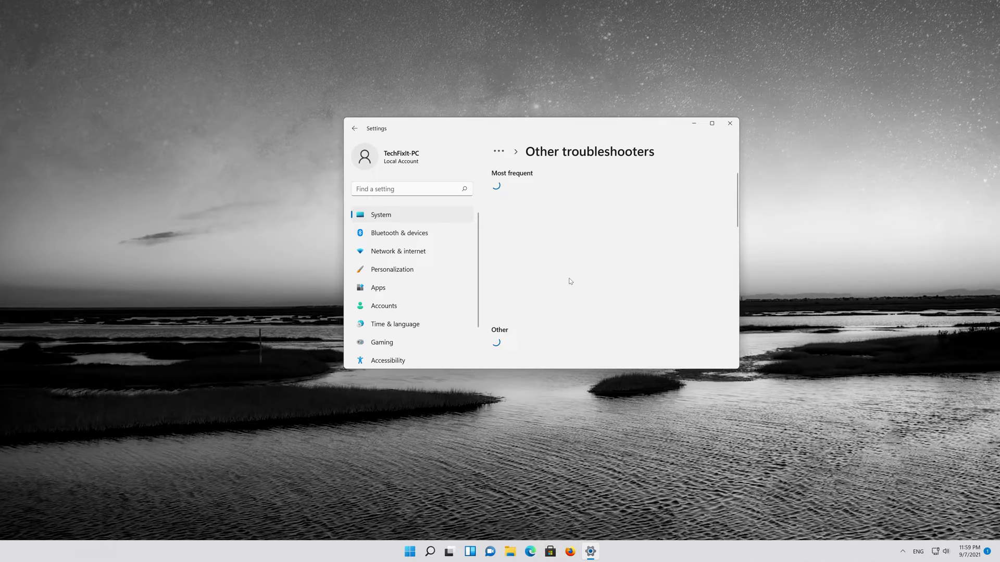
scroll(570, 281, "down", 5)
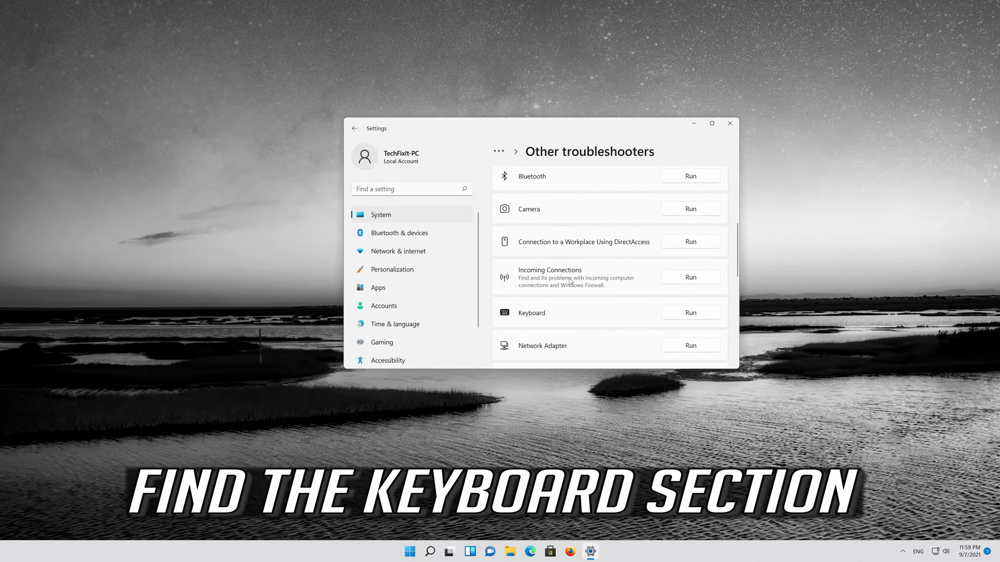
scroll(570, 281, "down", 1)
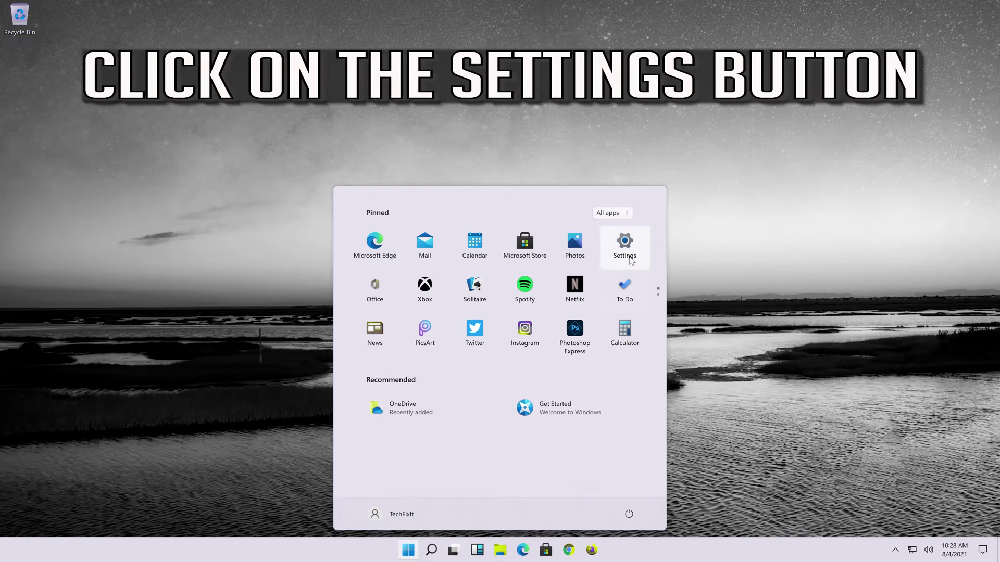
Step: Turn on Use the On-Screen Keyboard under Accessibility > Keyboard in Settings
left_click(620, 250)
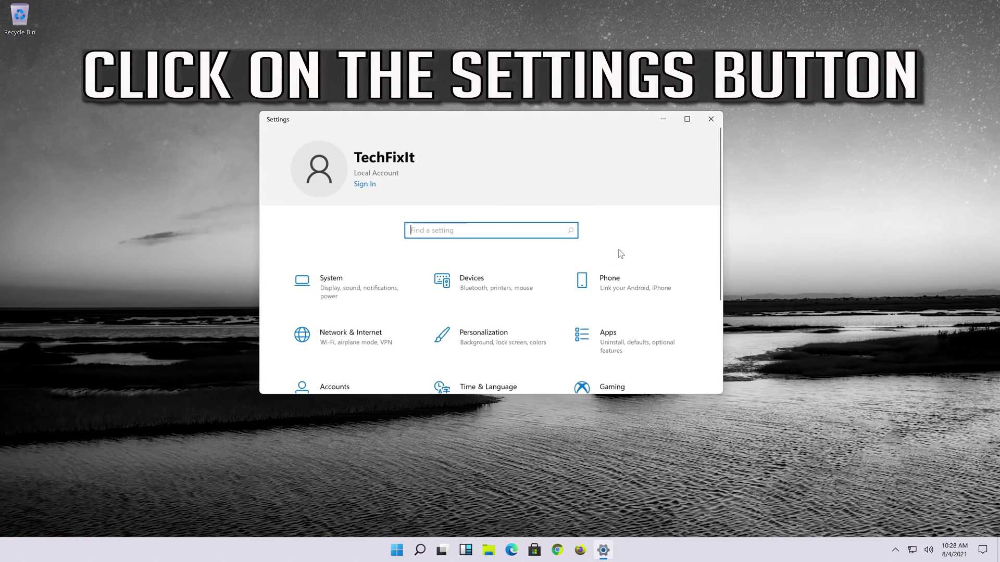
scroll(621, 254, "down", 3)
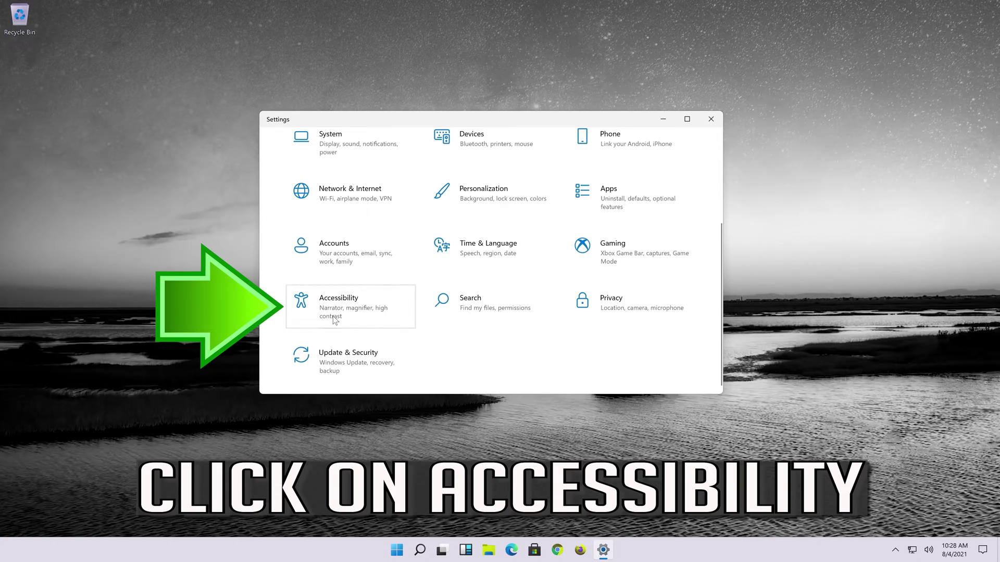
left_click(354, 314)
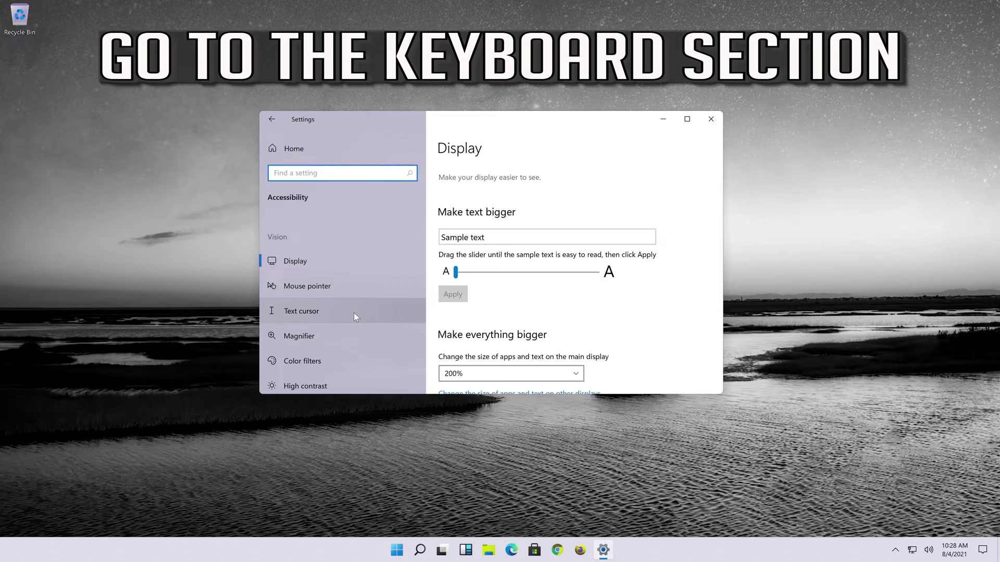
scroll(354, 312, "down", 5)
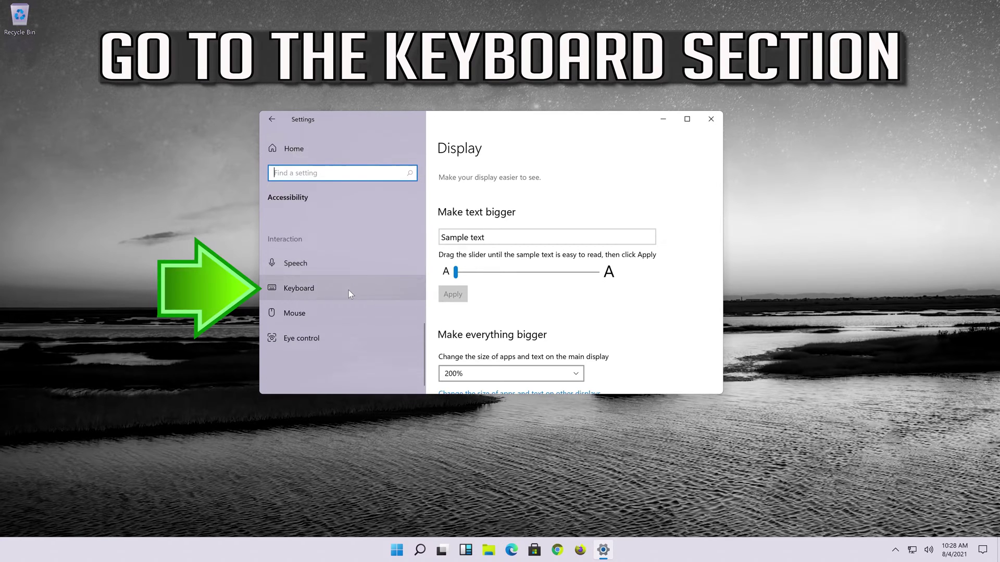
left_click(339, 292)
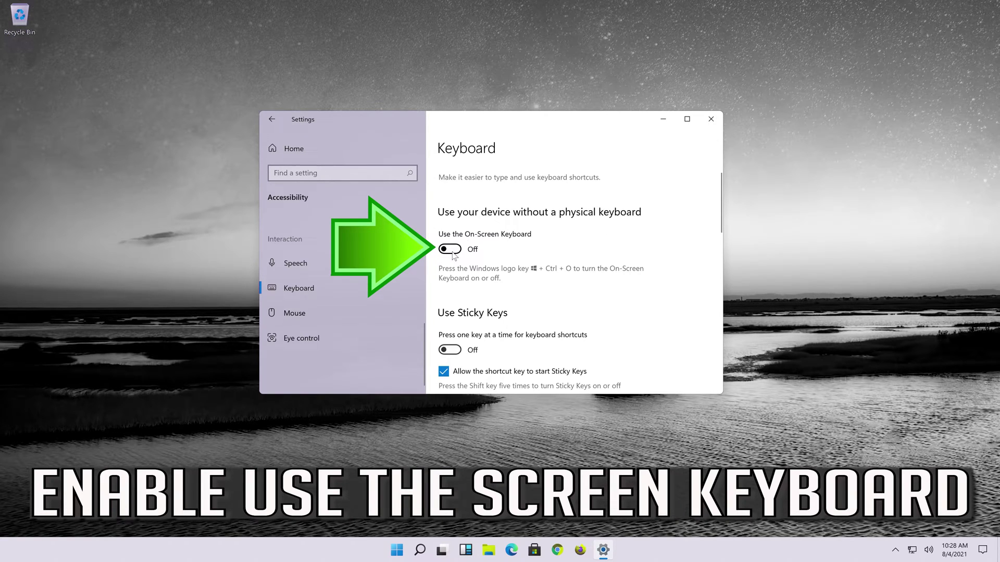
left_click(451, 249)
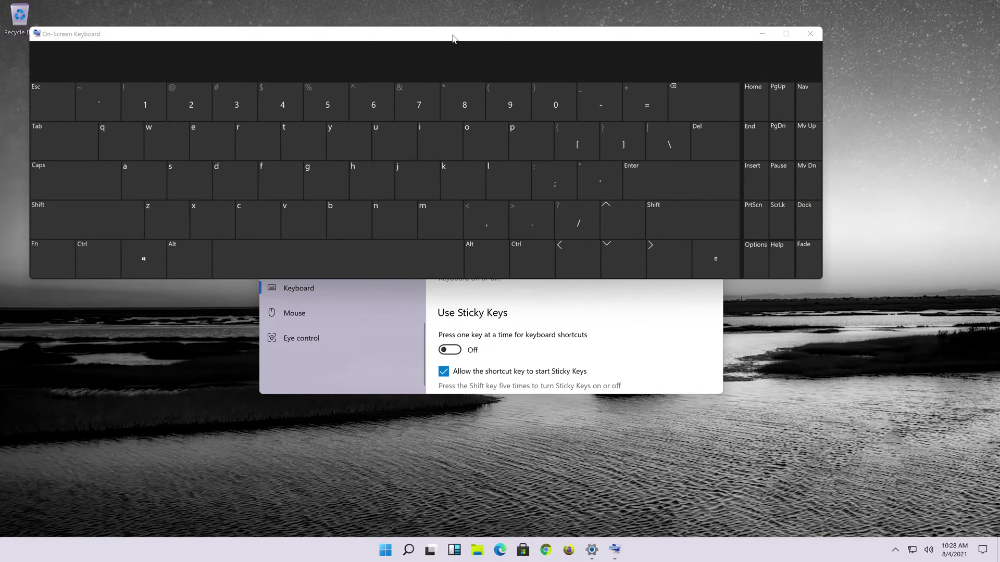
Step: Shrink the on-screen keyboard, move it lower on the desktop, and close Settings
left_click_drag(454, 34, 509, 209)
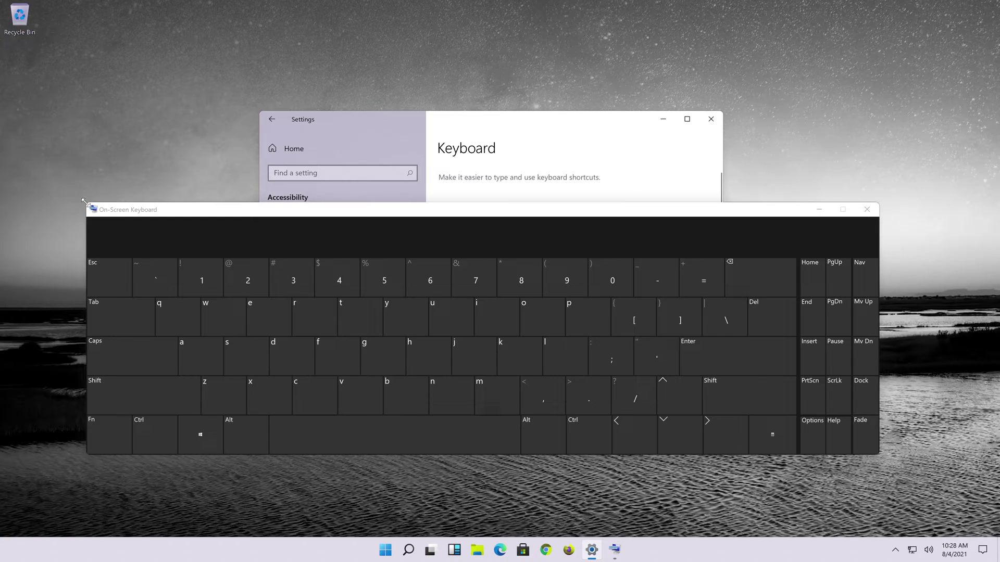
left_click_drag(83, 201, 372, 312)
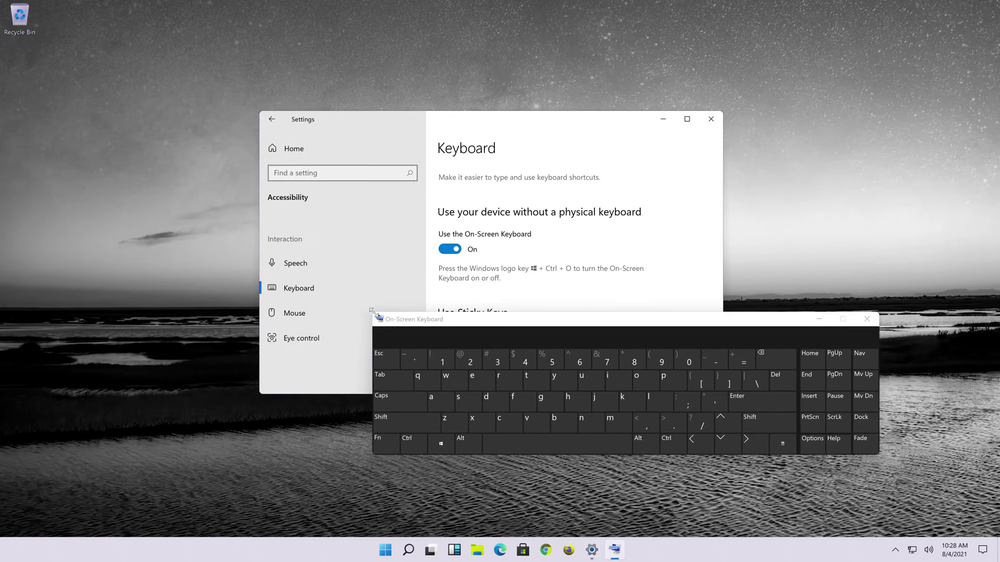
left_click_drag(471, 324, 353, 366)
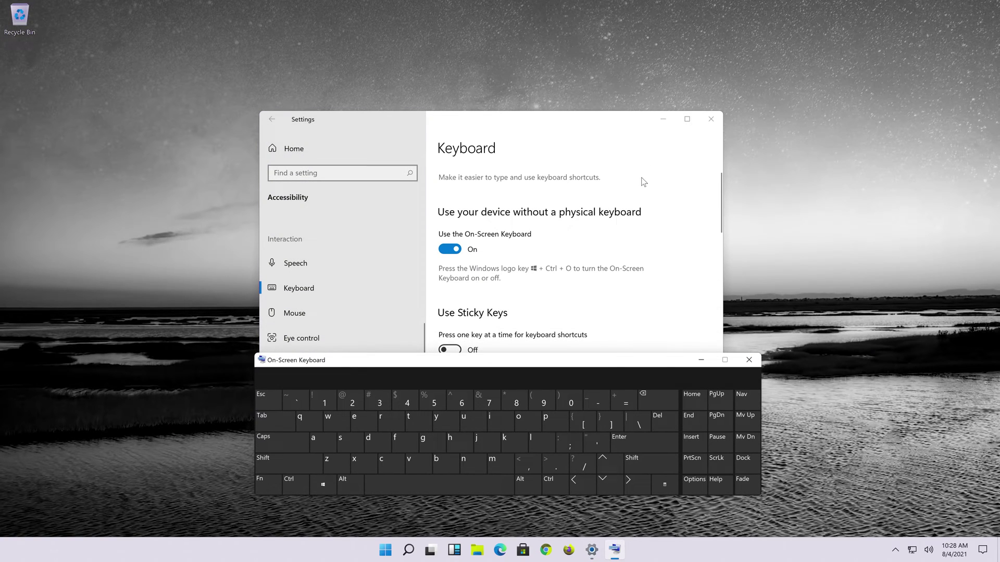
left_click(710, 121)
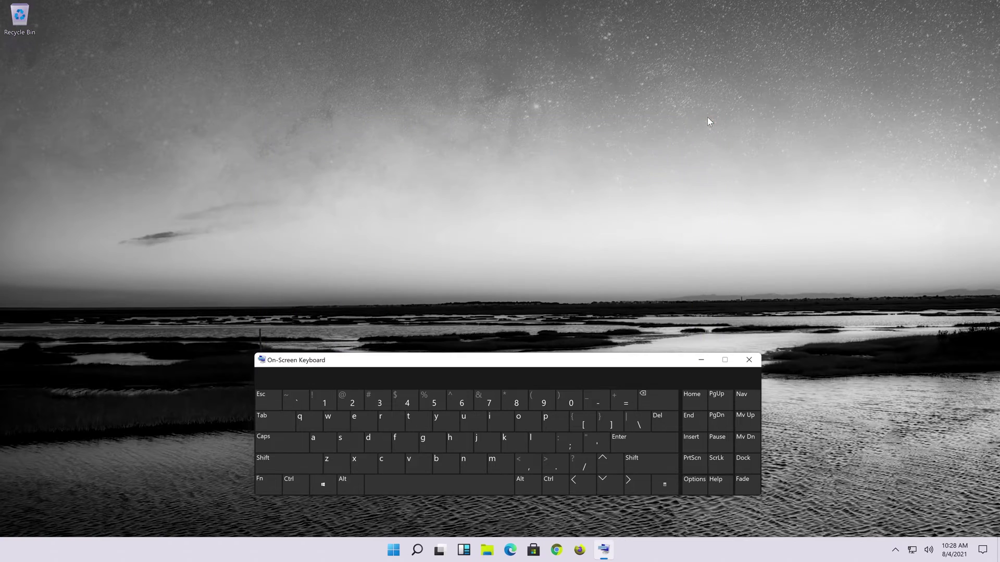
Step: Search Start for 'device manager' on the on-screen keyboard and launch the Device Manager result
left_click(395, 553)
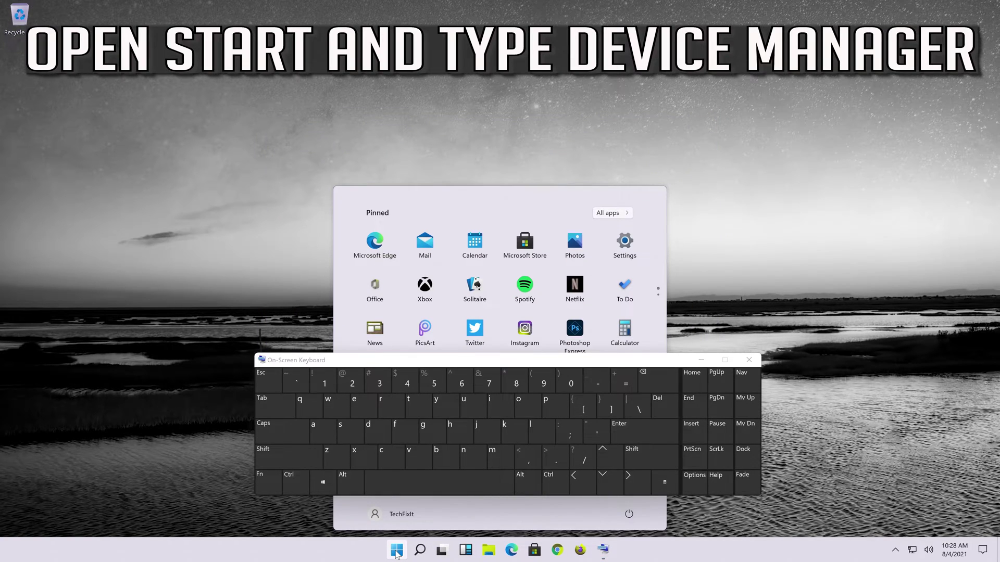
left_click(371, 429)
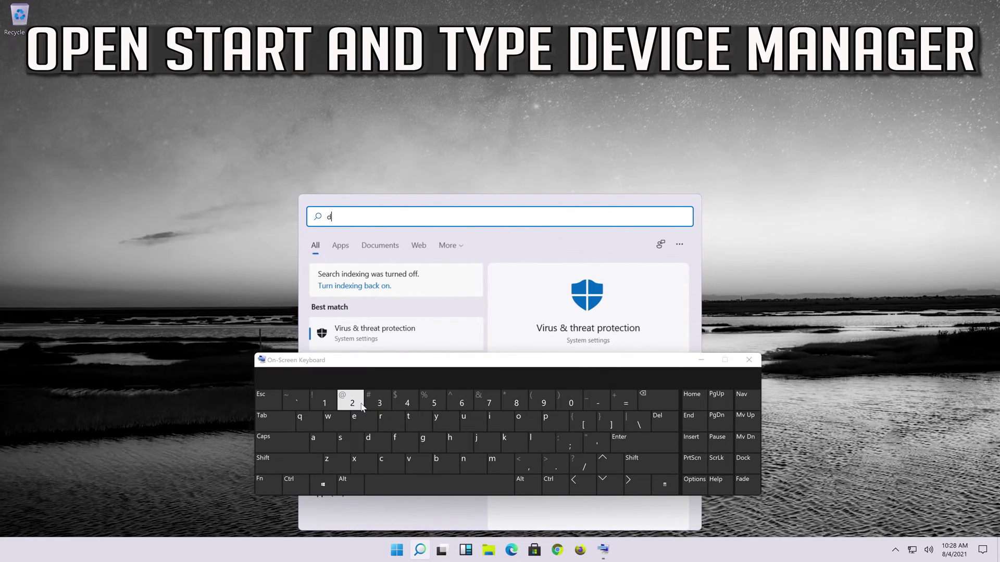
left_click(365, 420)
left_click(416, 461)
left_click(497, 422)
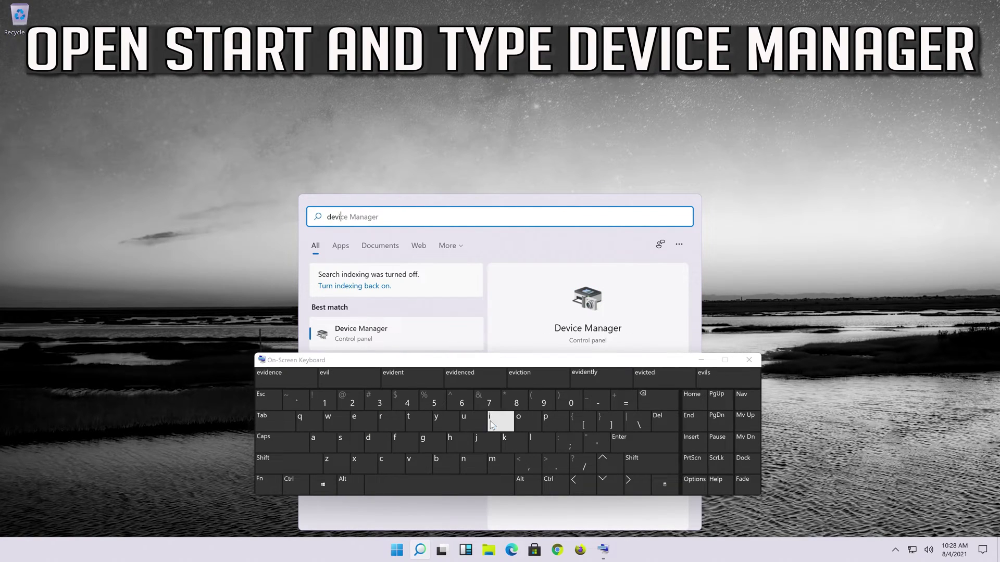
left_click(388, 461)
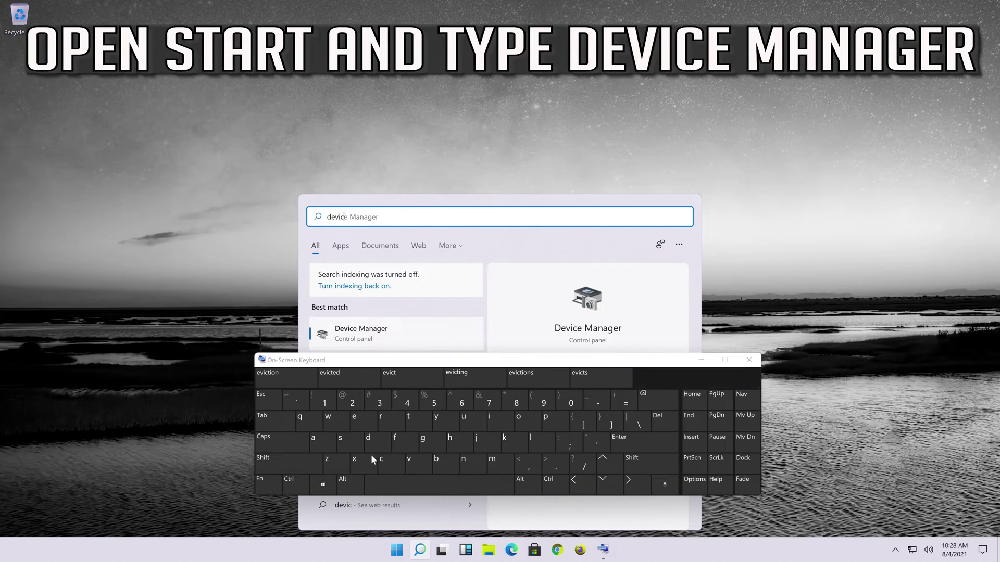
left_click(360, 424)
left_click(440, 484)
left_click(491, 462)
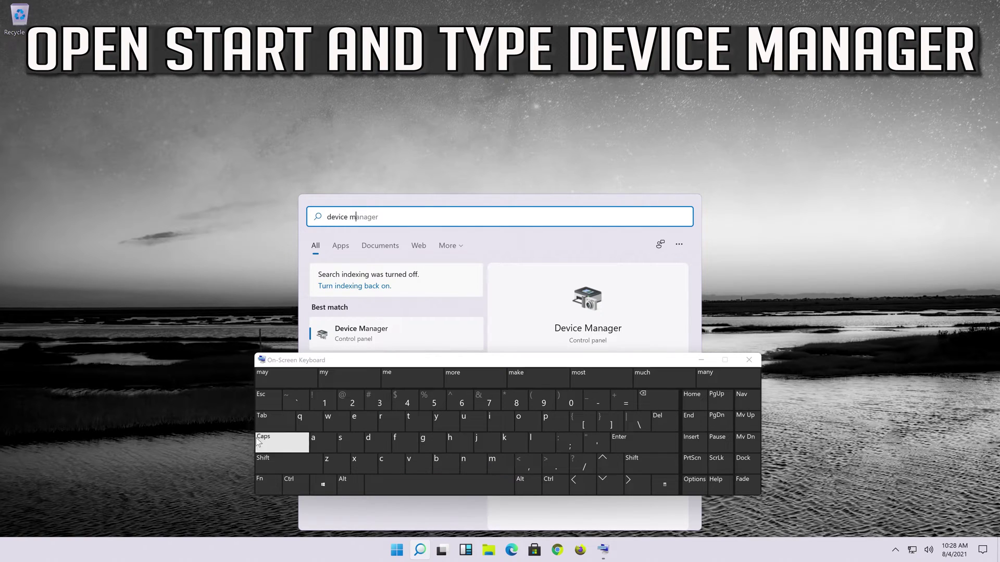
left_click(312, 440)
left_click(463, 461)
left_click(313, 440)
left_click(439, 445)
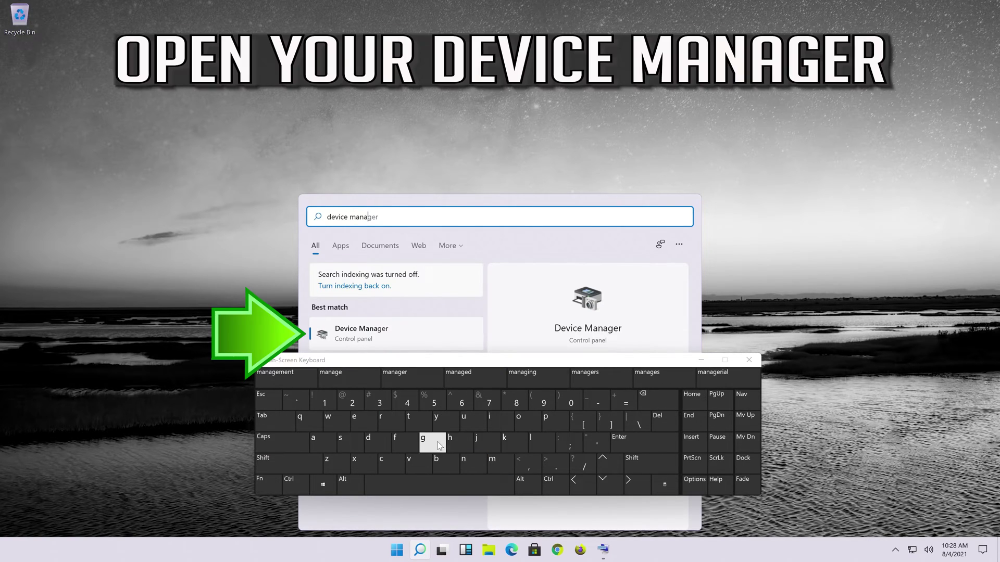
left_click(355, 421)
left_click(393, 422)
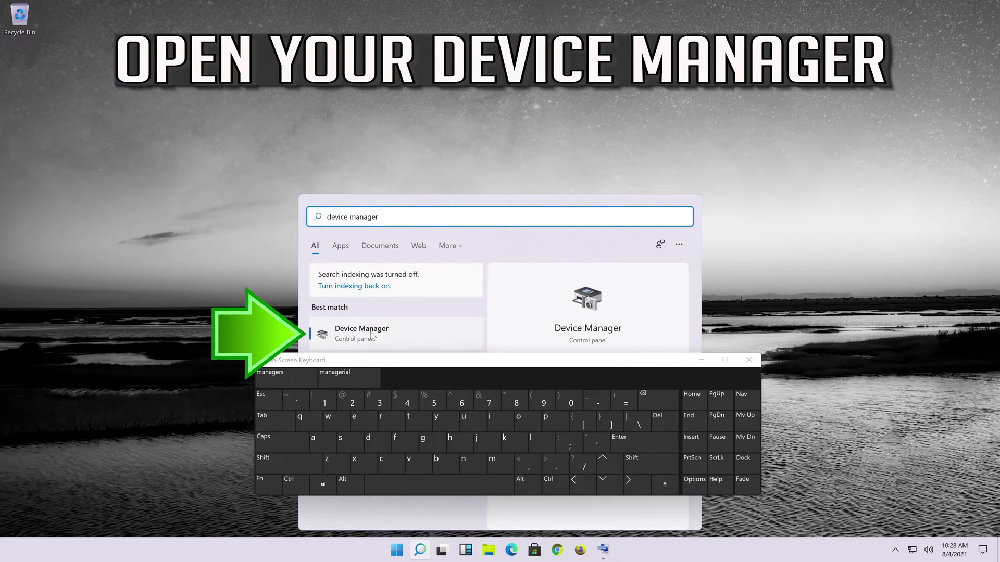
left_click(392, 331)
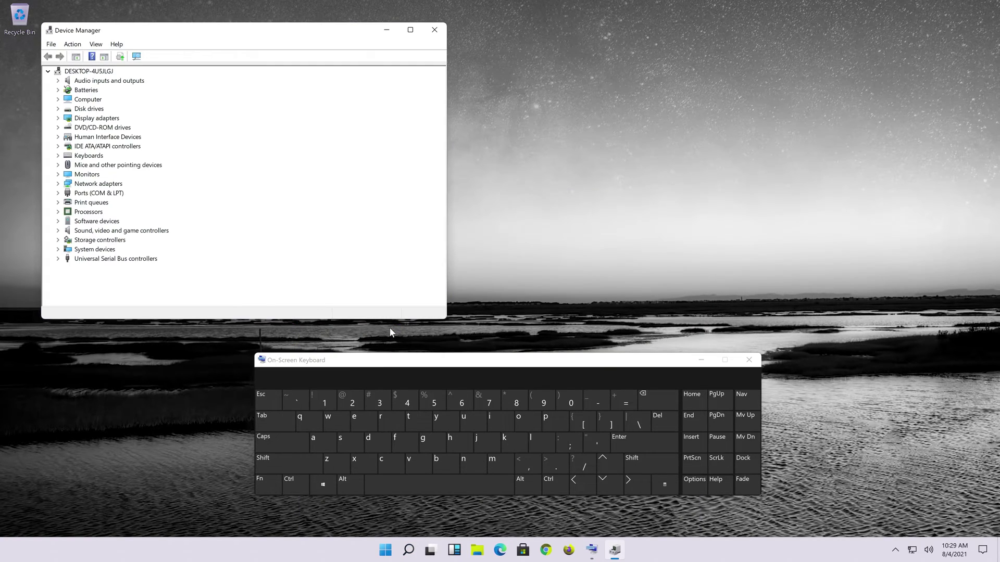
Step: Shrink and centre the Device Manager window, and close the on-screen keyboard with Ctrl+Win+O
left_click_drag(42, 23, 89, 85)
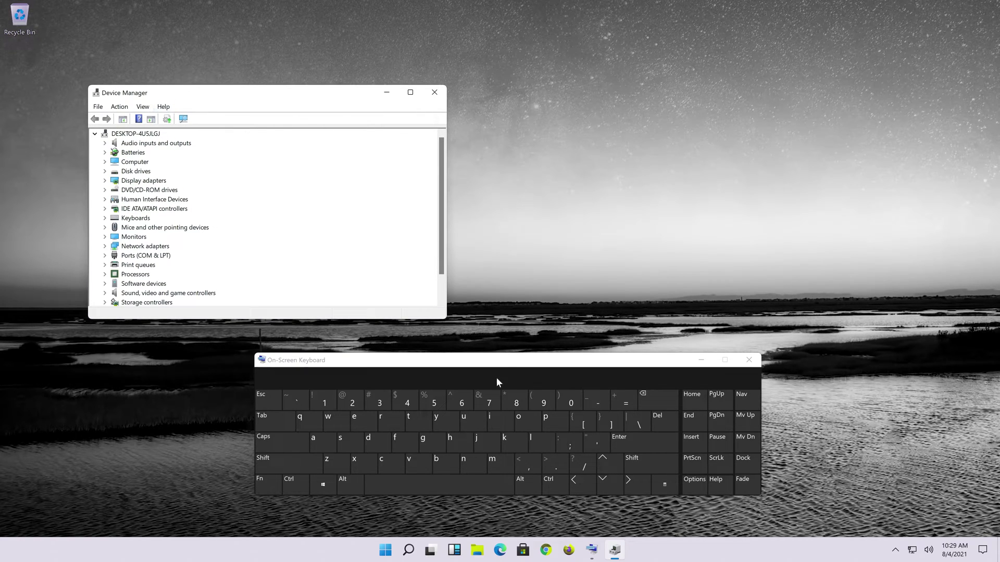
left_click_drag(234, 95, 440, 117)
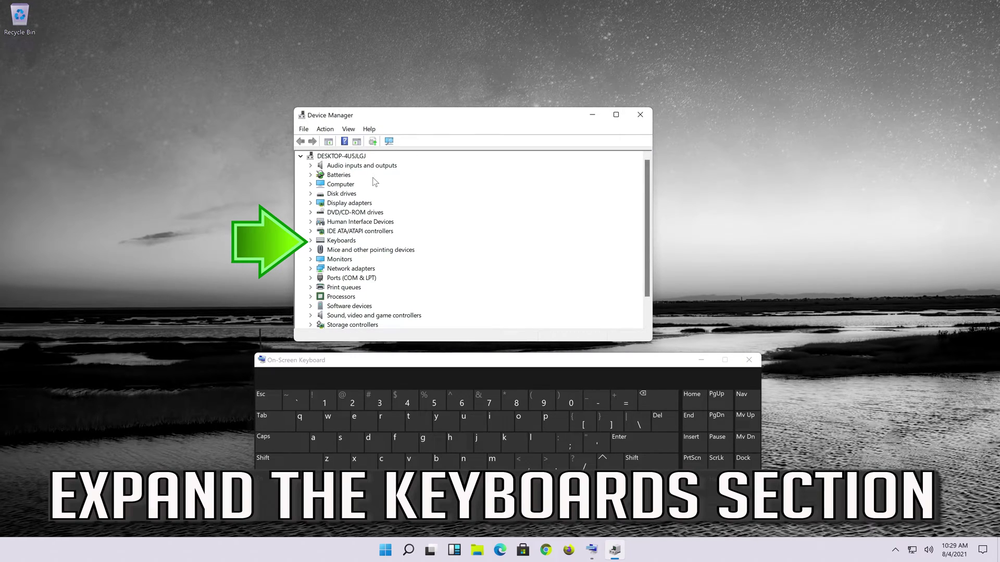
key("ctrl+super+o")
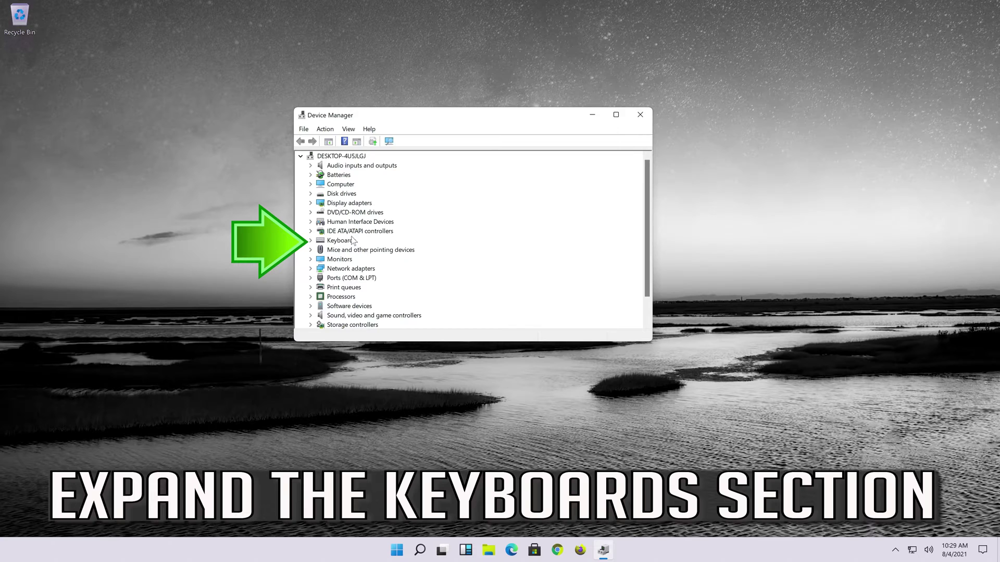
Step: From Standard PS/2 Keyboard Properties > Driver, update the driver by searching automatically
left_click(310, 241)
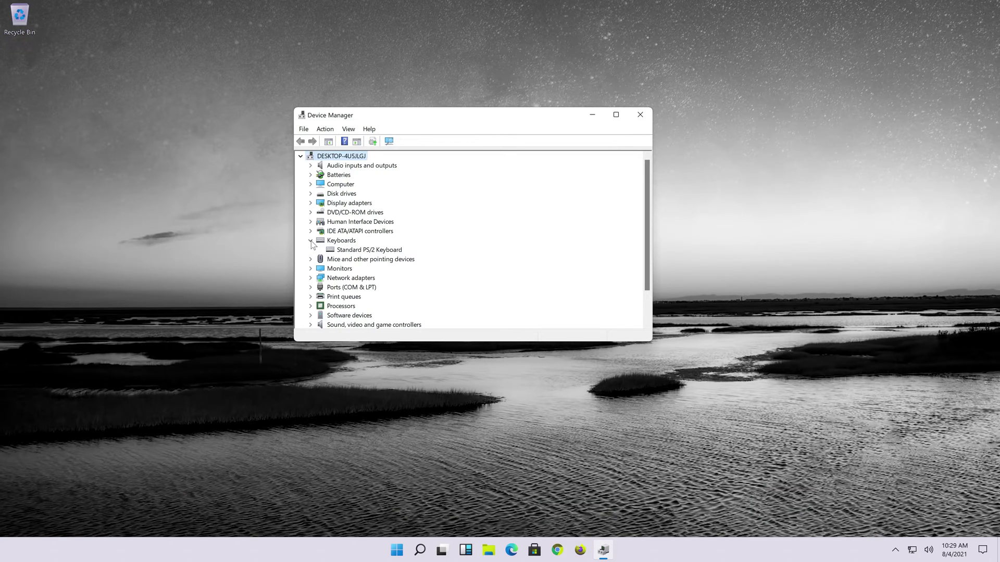
right_click(346, 253)
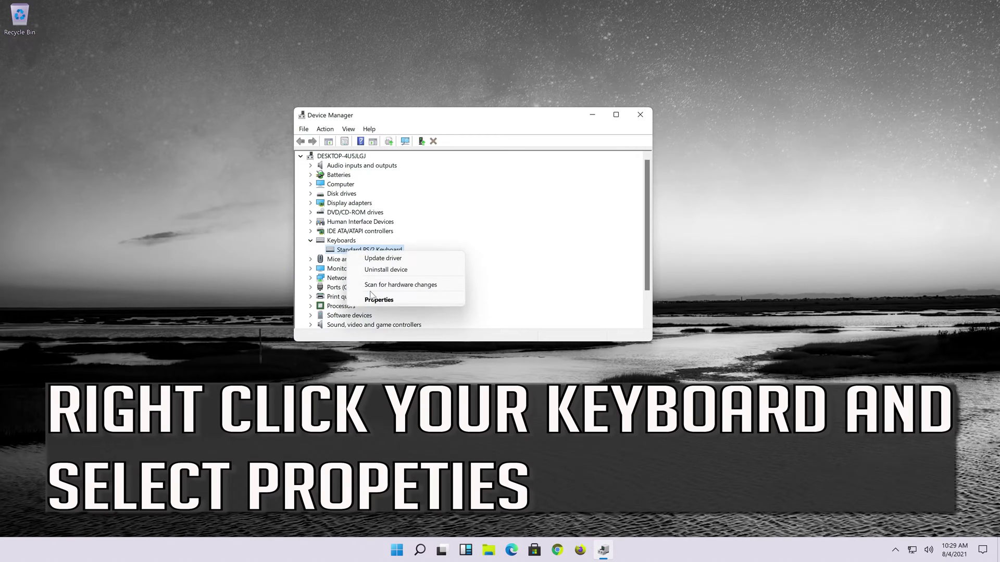
left_click(423, 299)
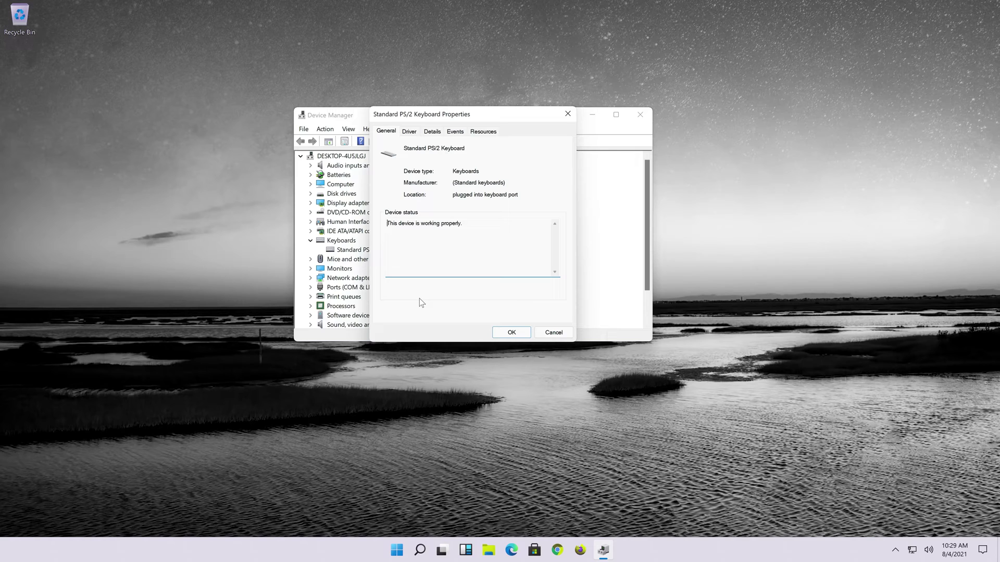
left_click(409, 135)
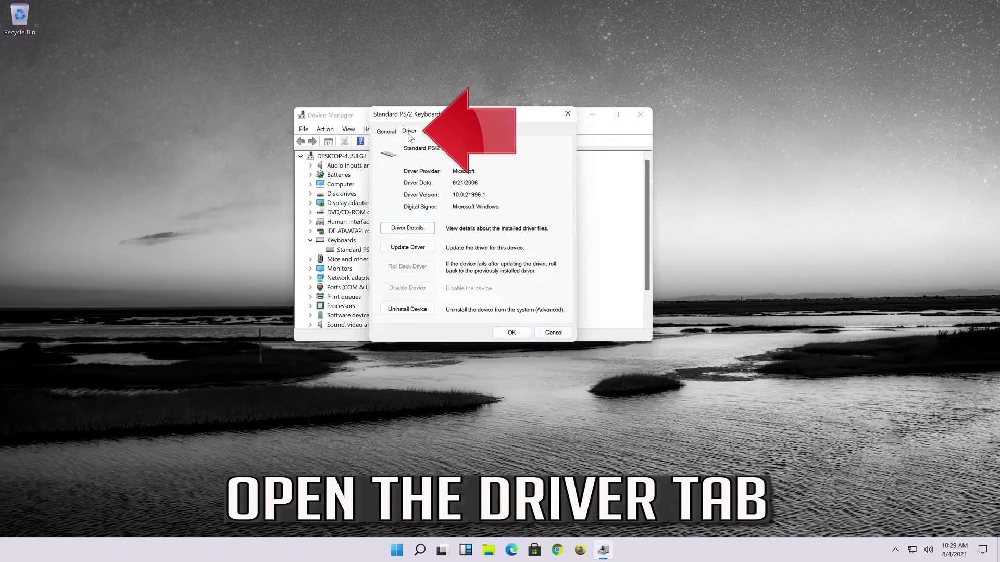
left_click(406, 252)
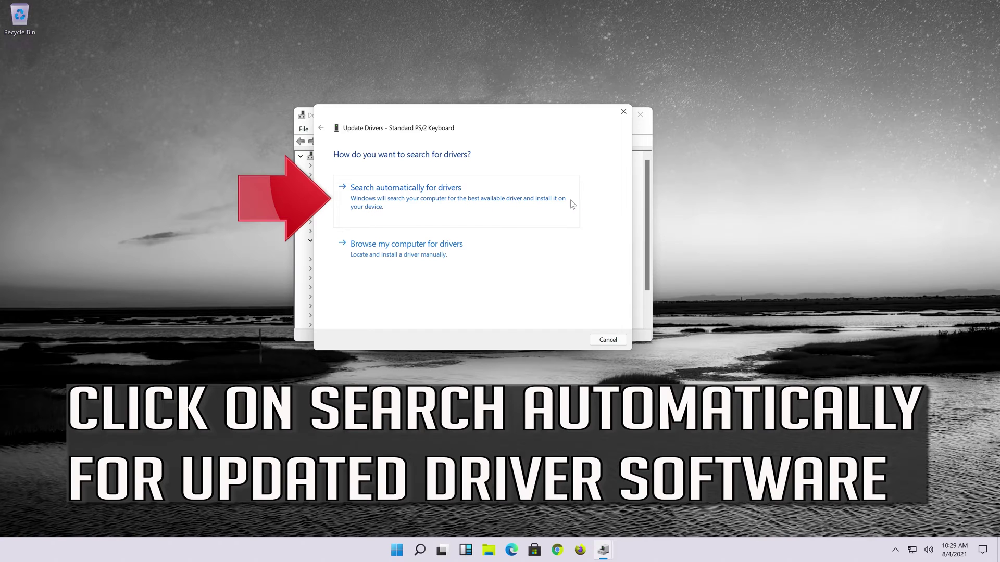
left_click(426, 207)
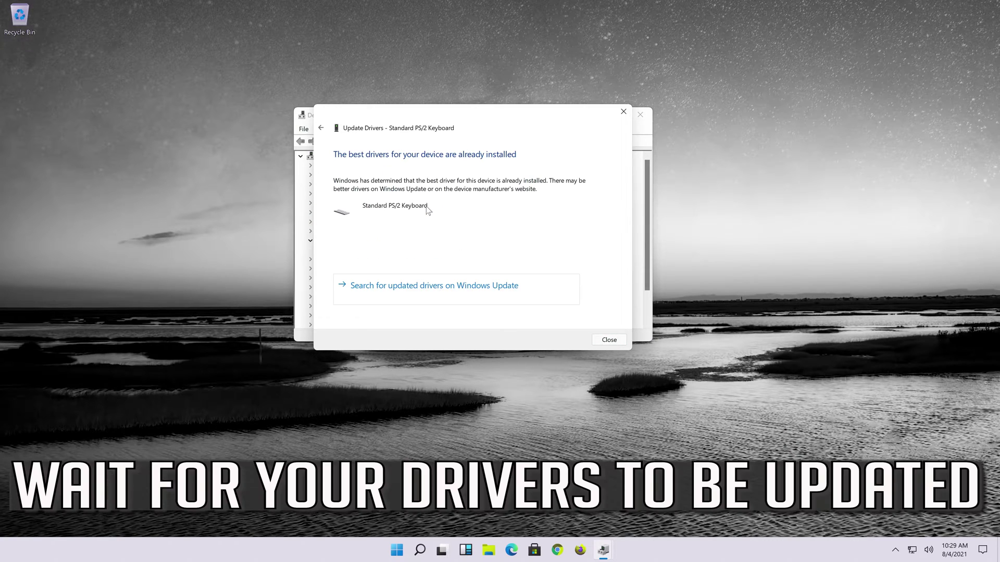
Step: Close the Update Drivers wizard and run Check for updates in Windows Update
left_click(407, 287)
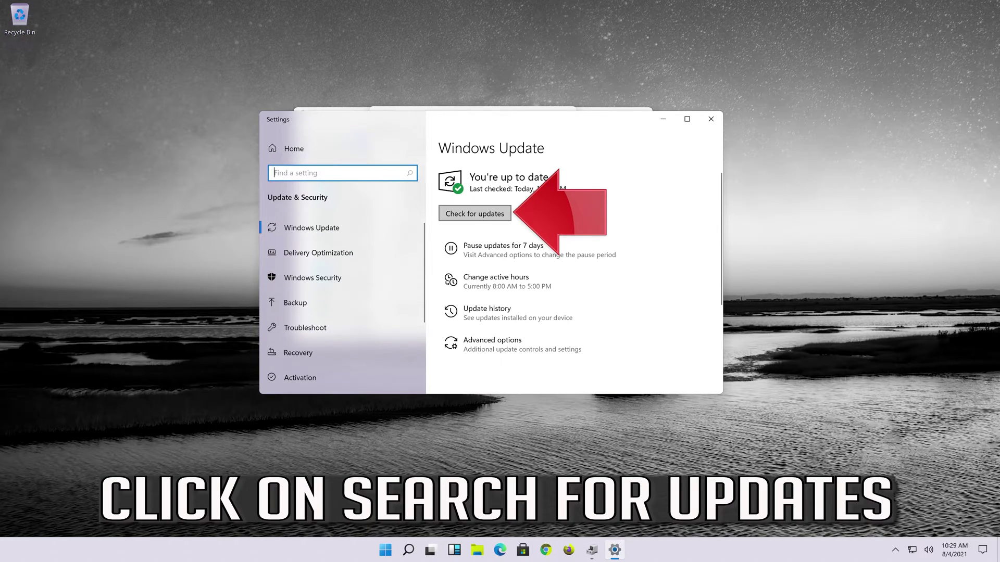
left_click(495, 218)
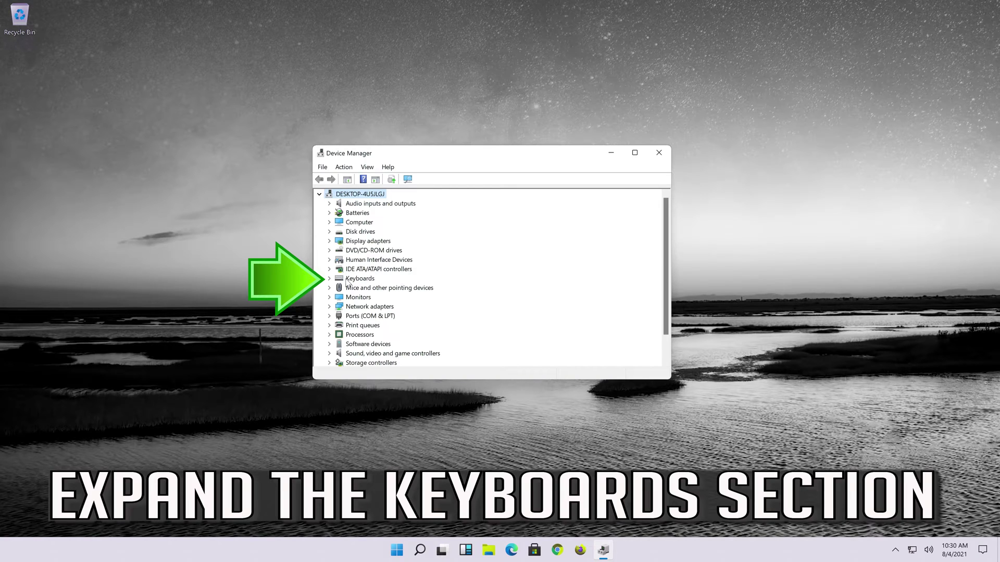
Step: Open the Standard PS/2 Keyboard's Properties and start Update Driver from the Driver tab
left_click(328, 279)
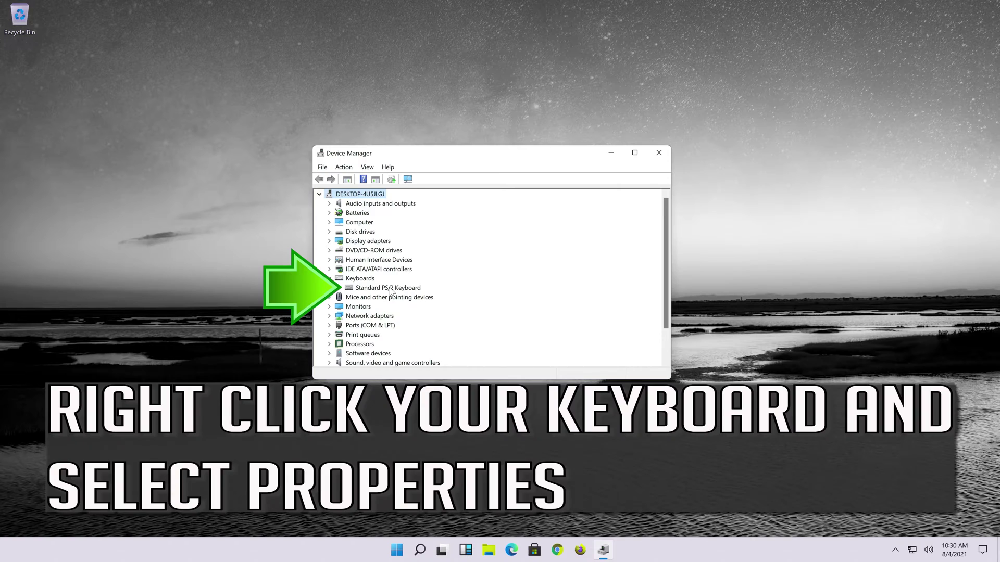
left_click(392, 289)
right_click(392, 291)
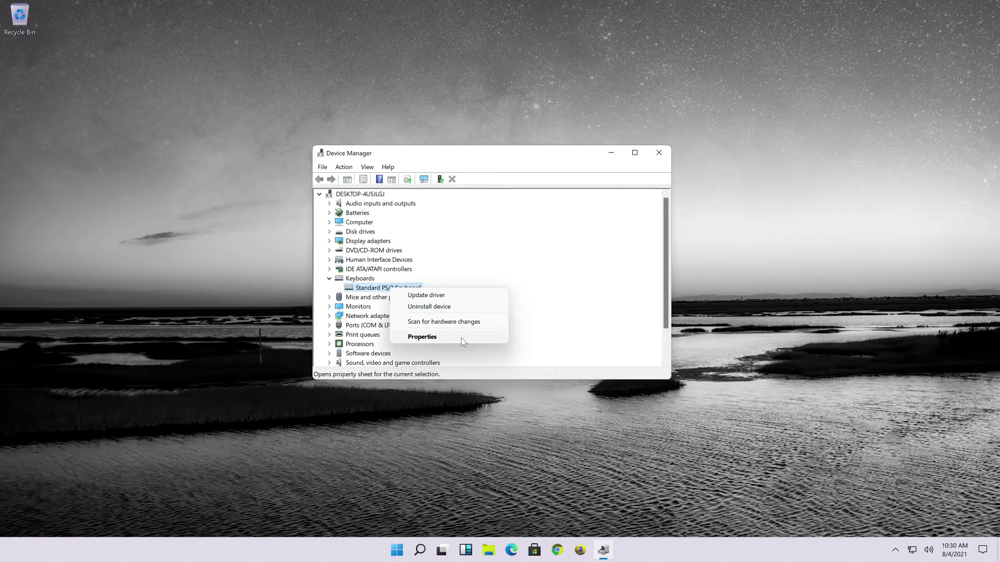
left_click(462, 338)
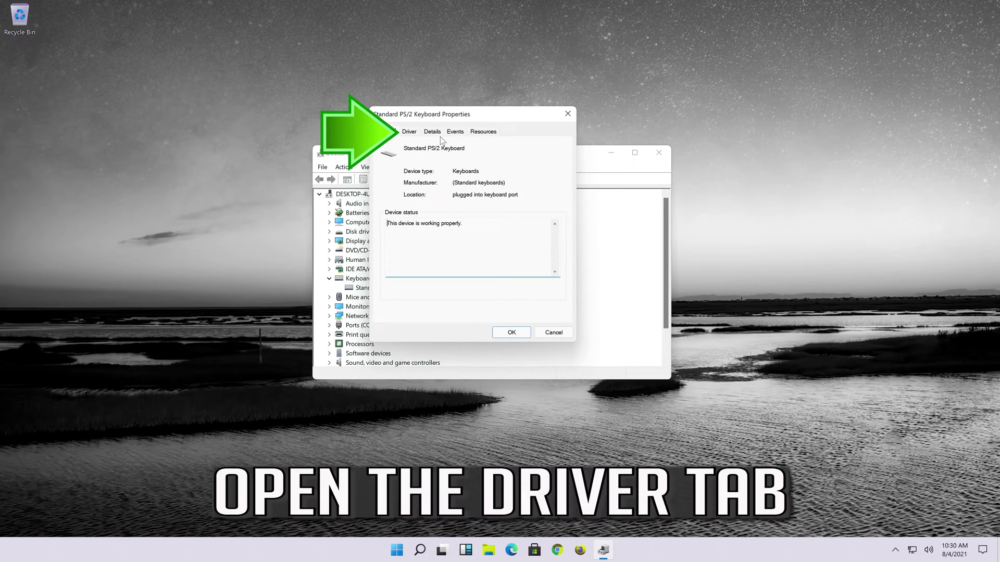
left_click(411, 132)
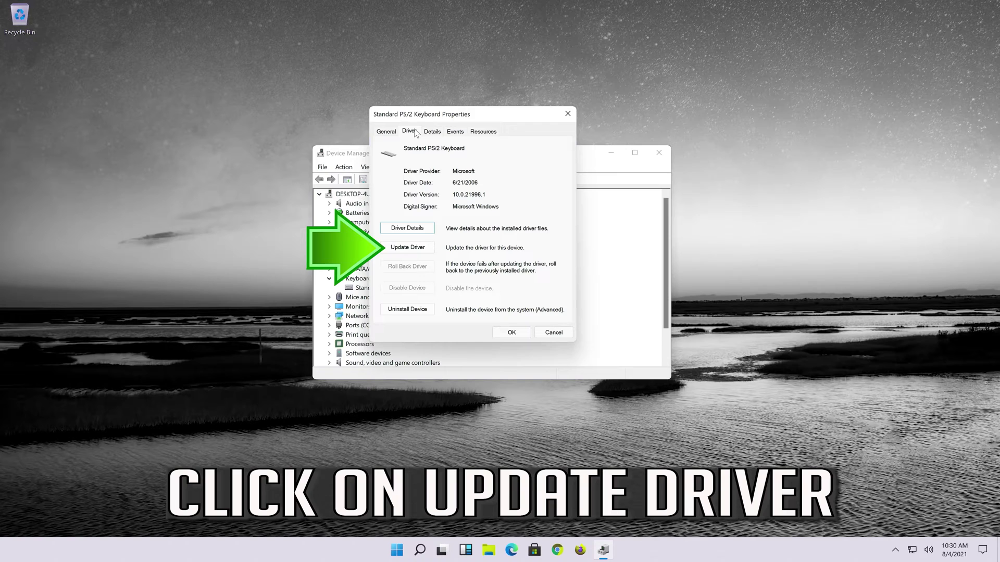
left_click(419, 251)
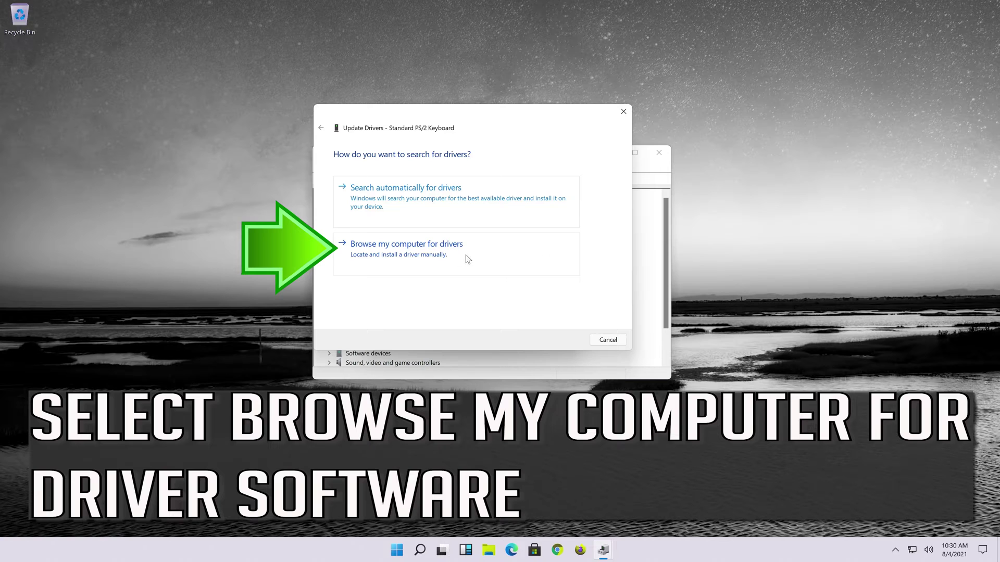
Step: Manually pick and install the Standard PS/2 Keyboard driver, close the dialogs, and accept the restart
left_click(381, 255)
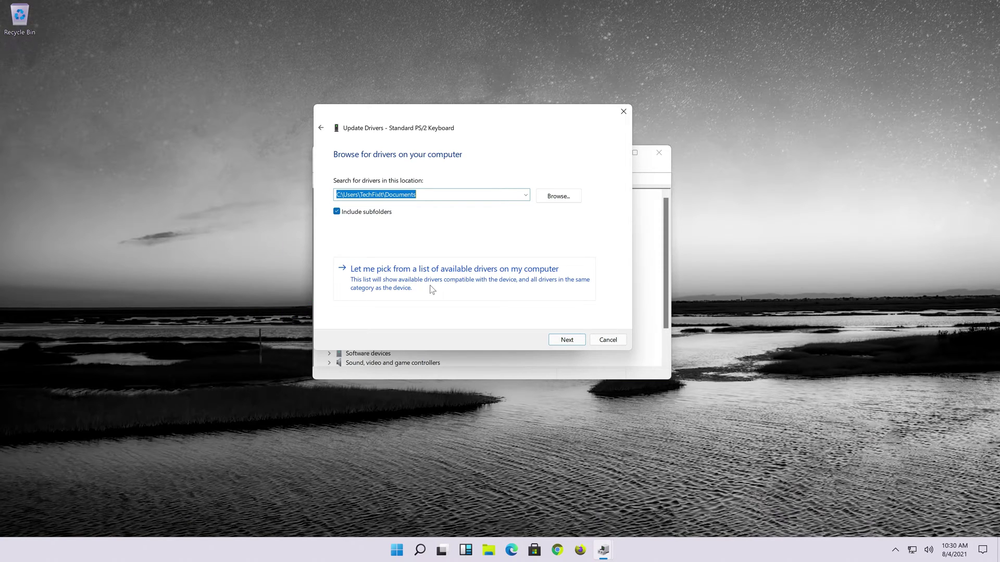
left_click(432, 290)
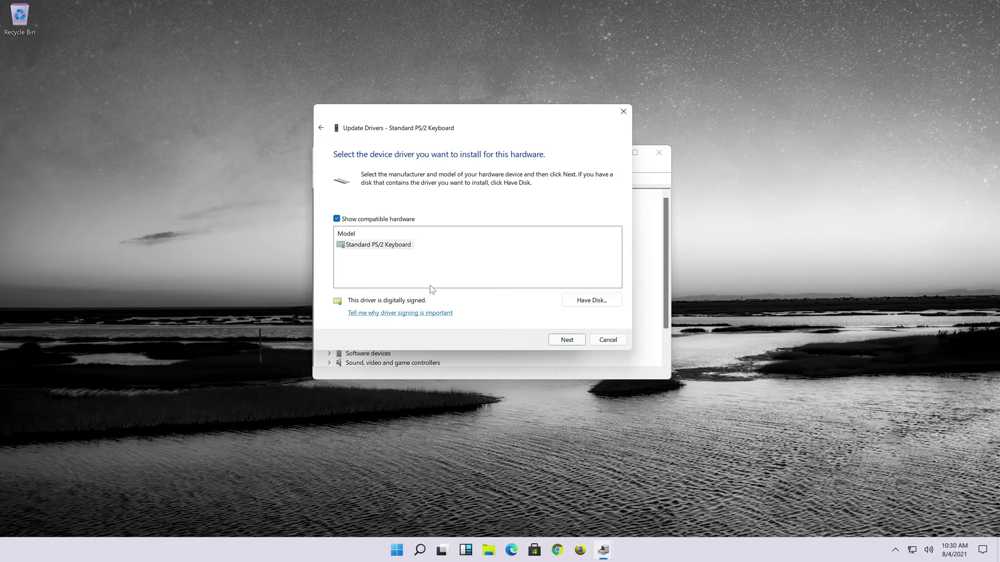
left_click(378, 246)
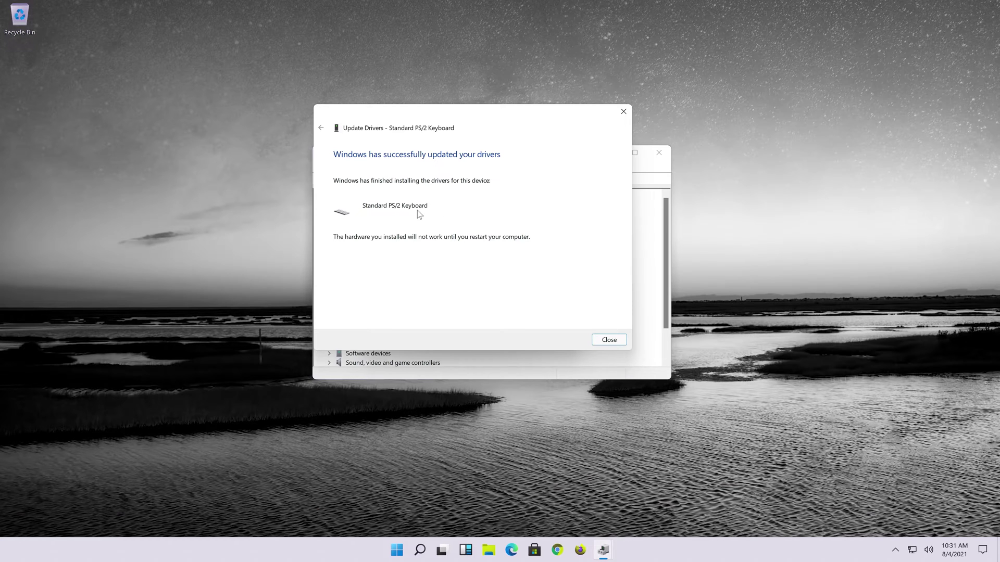
left_click(609, 339)
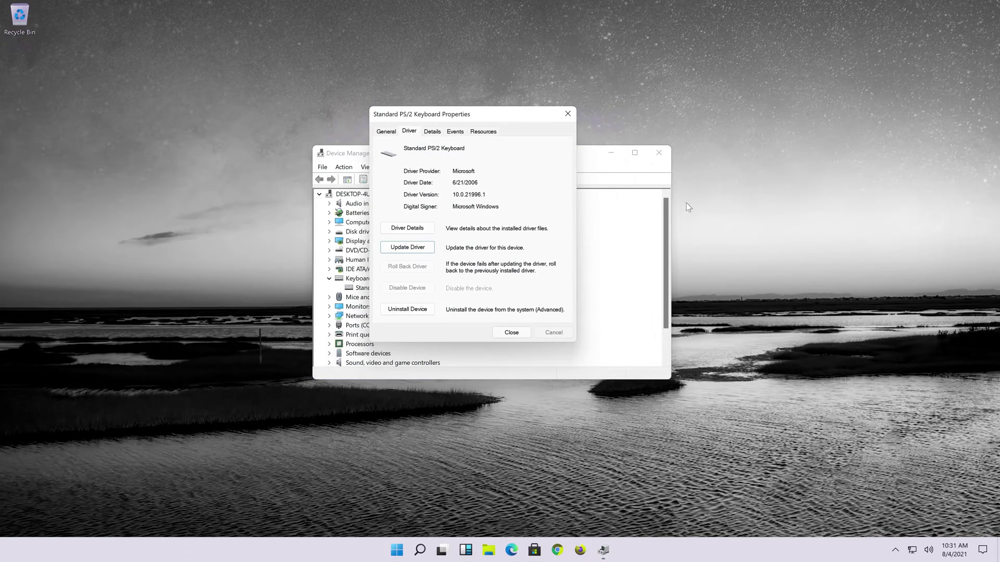
left_click(511, 333)
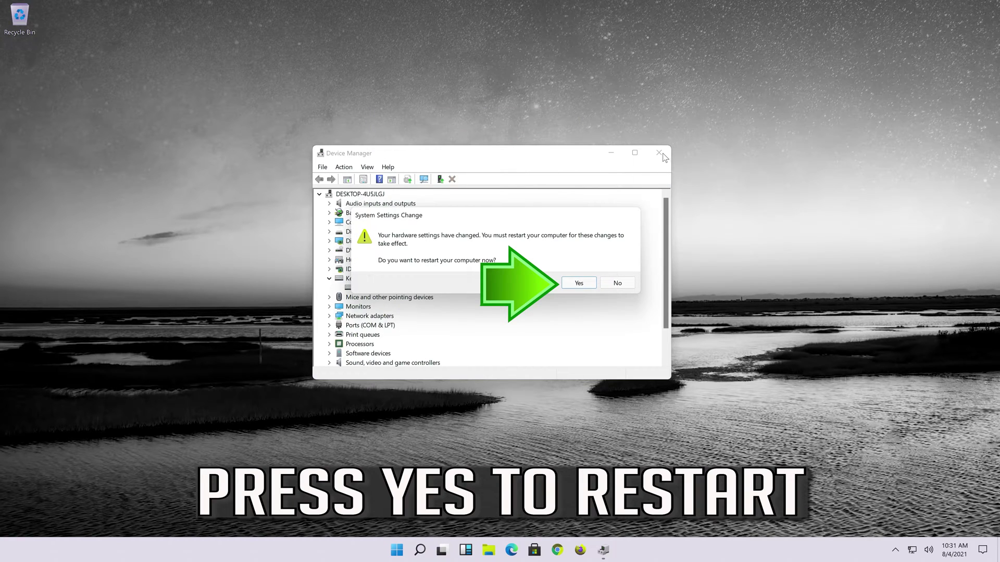
left_click(579, 283)
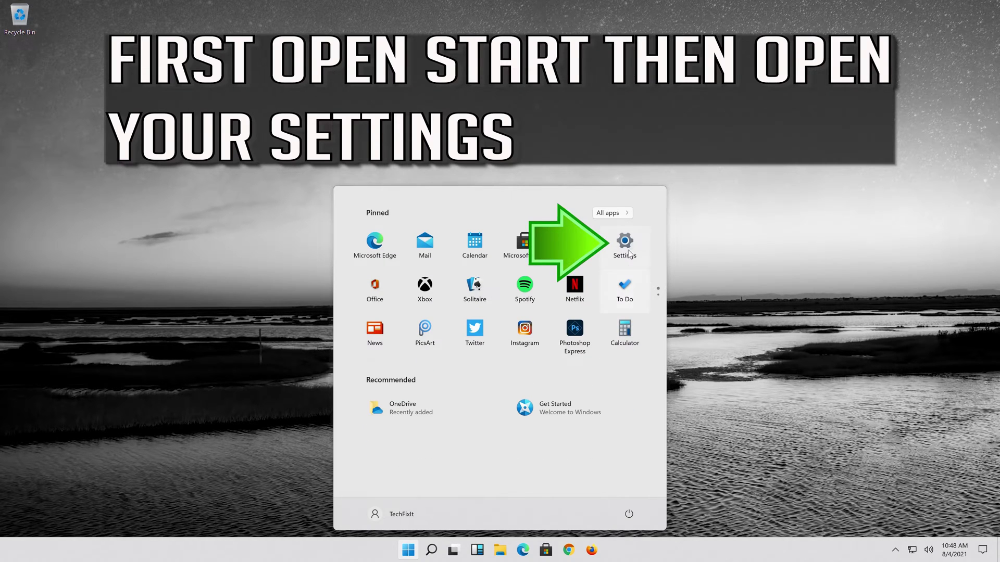
Step: Switch Use the On-Screen Keyboard on in Settings > Accessibility > Keyboard, then close Settings
left_click(629, 254)
scroll(383, 291, "down", 3)
left_click(383, 308)
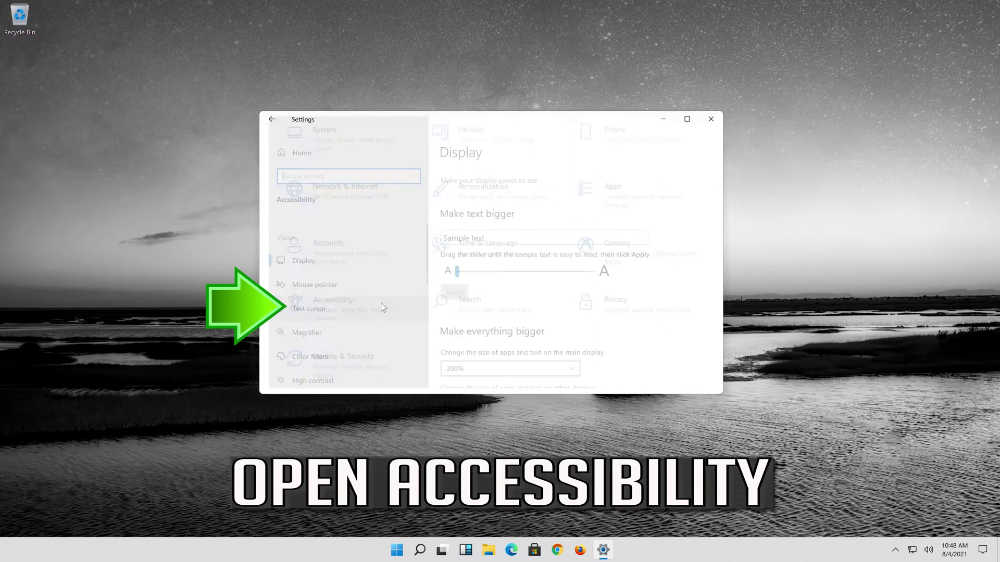
scroll(339, 283, "down", 5)
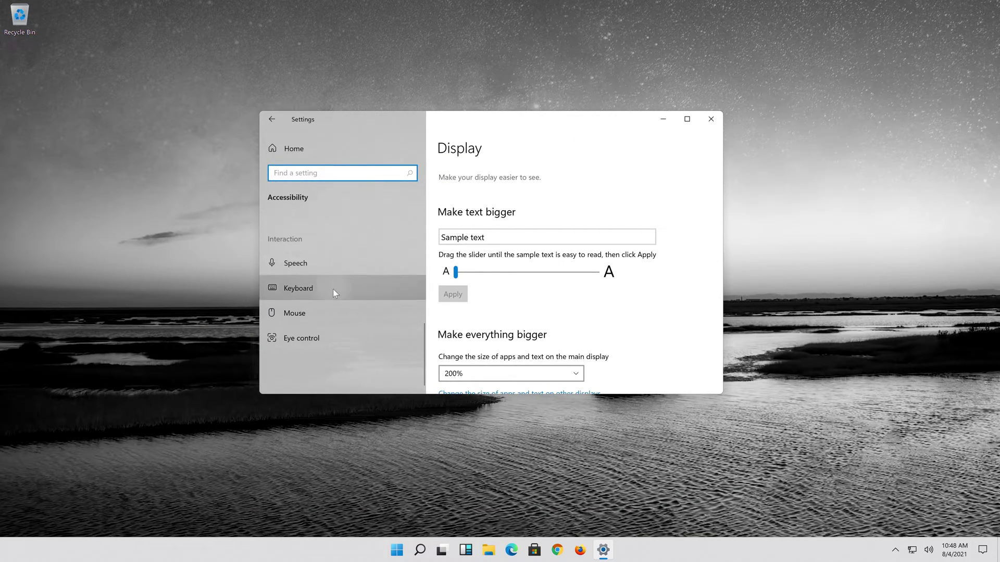
left_click(333, 289)
left_click(448, 249)
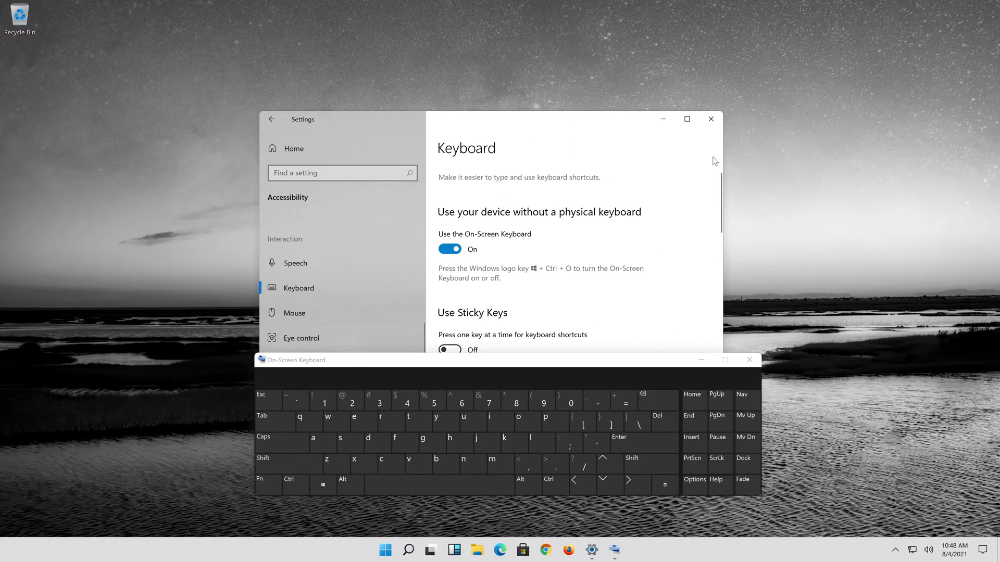
left_click(710, 119)
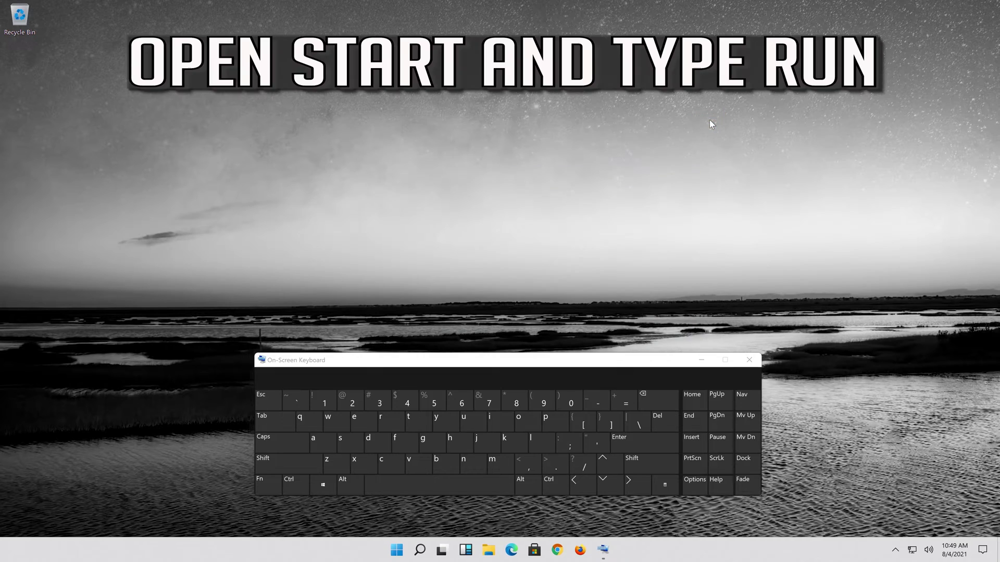
Step: Open the Run dialog by searching 'run' in Start, and move it to the upper centre
left_click(405, 549)
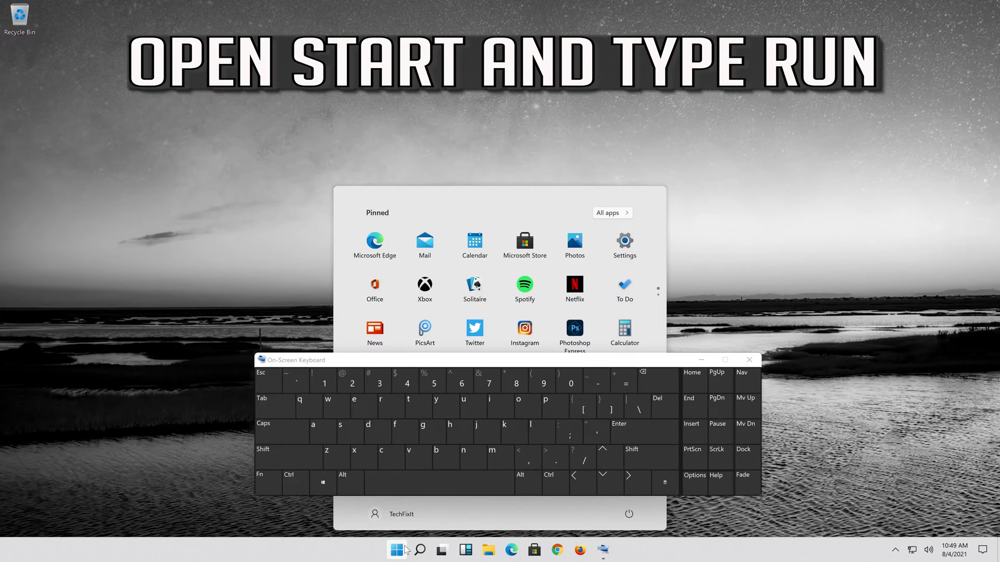
left_click(380, 406)
left_click(464, 405)
left_click(463, 456)
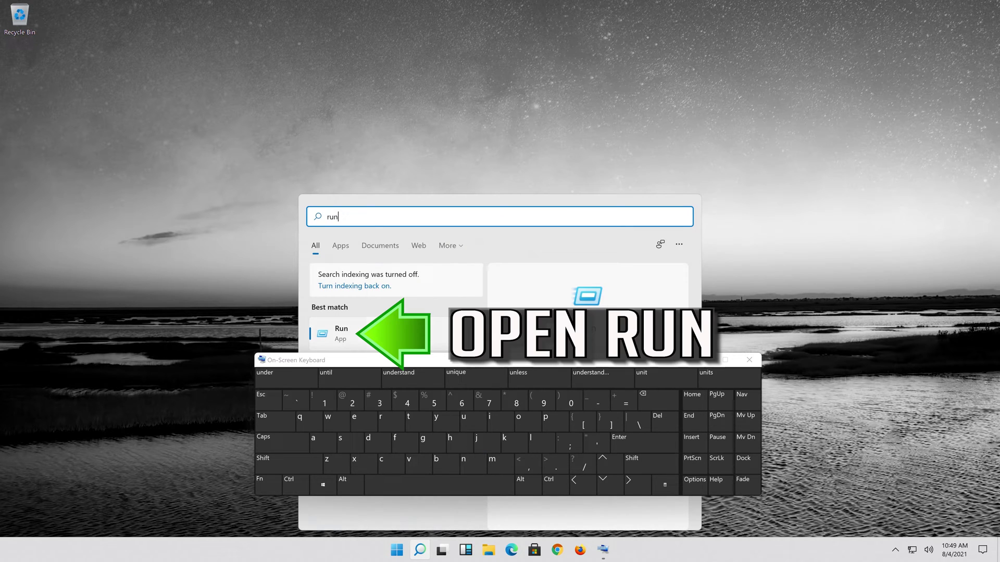
left_click(389, 335)
left_click_drag(114, 426, 492, 158)
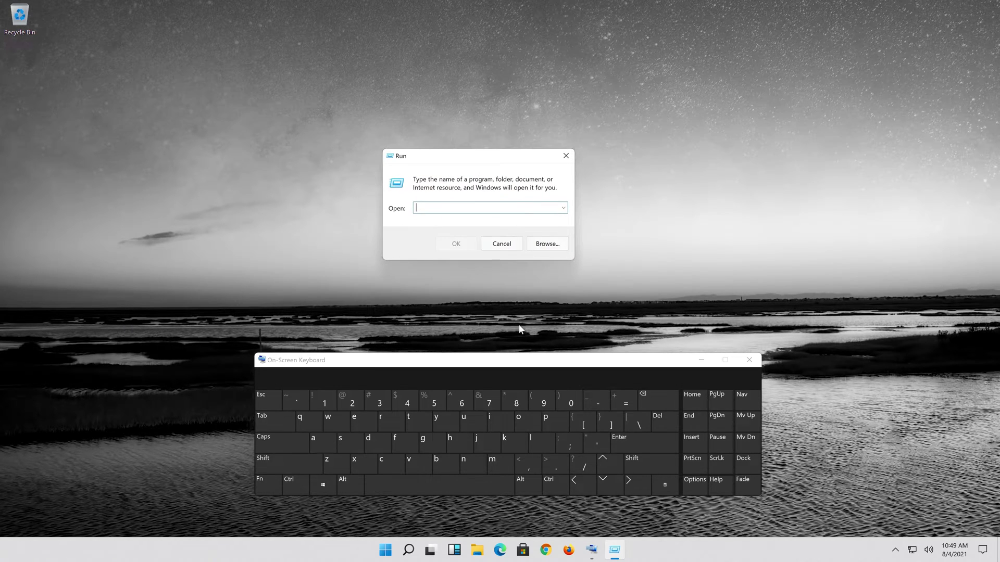
Step: Enter 'c:\windows\system32\' in the Run box with the on-screen keyboard
left_click(386, 469)
left_click(645, 465)
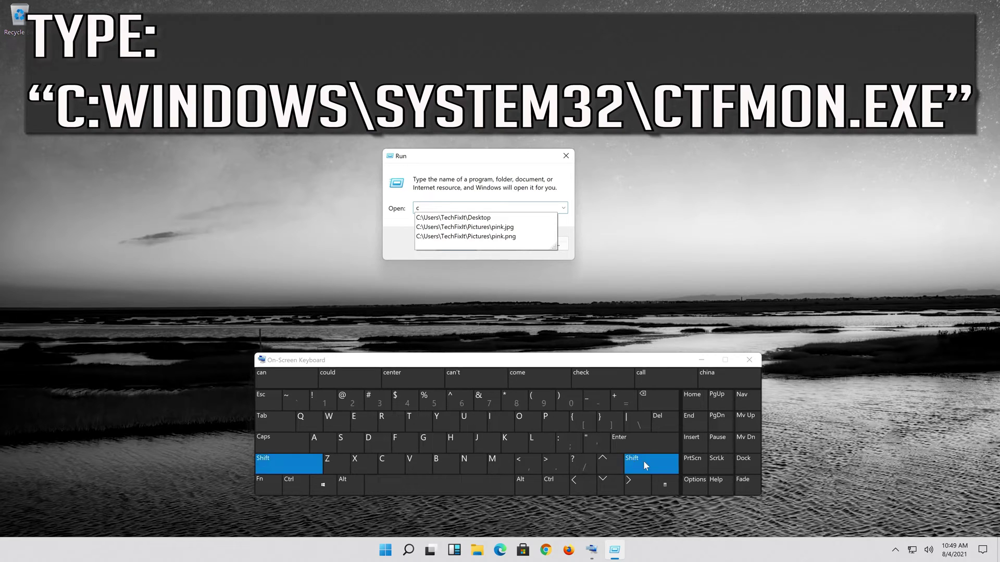
left_click(570, 443)
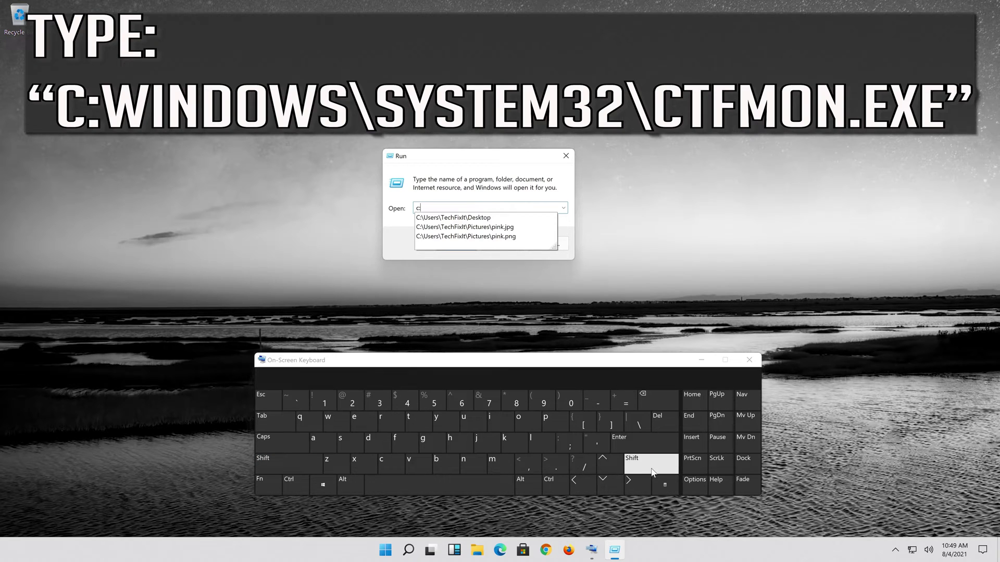
left_click(637, 422)
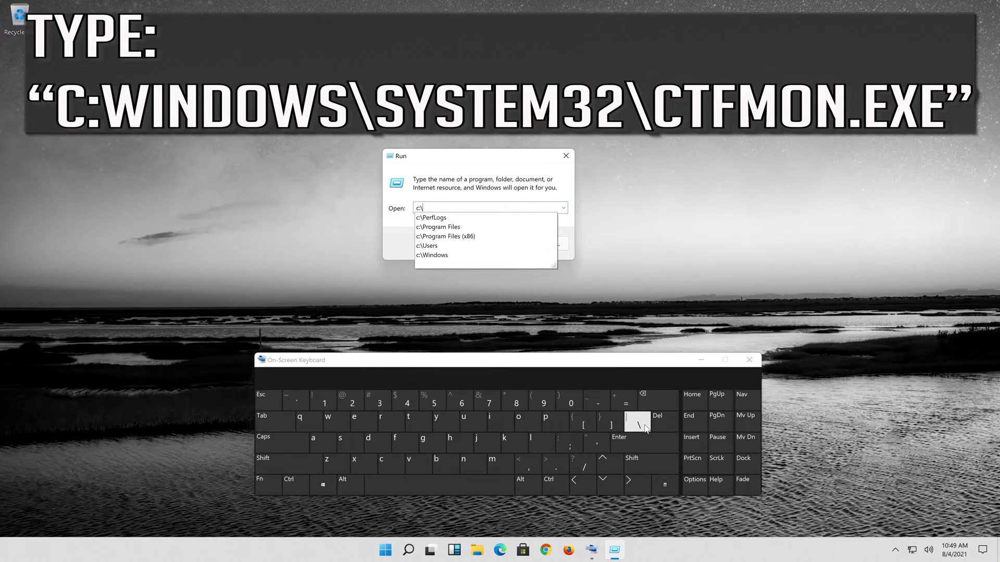
left_click(329, 425)
left_click(499, 422)
left_click(472, 464)
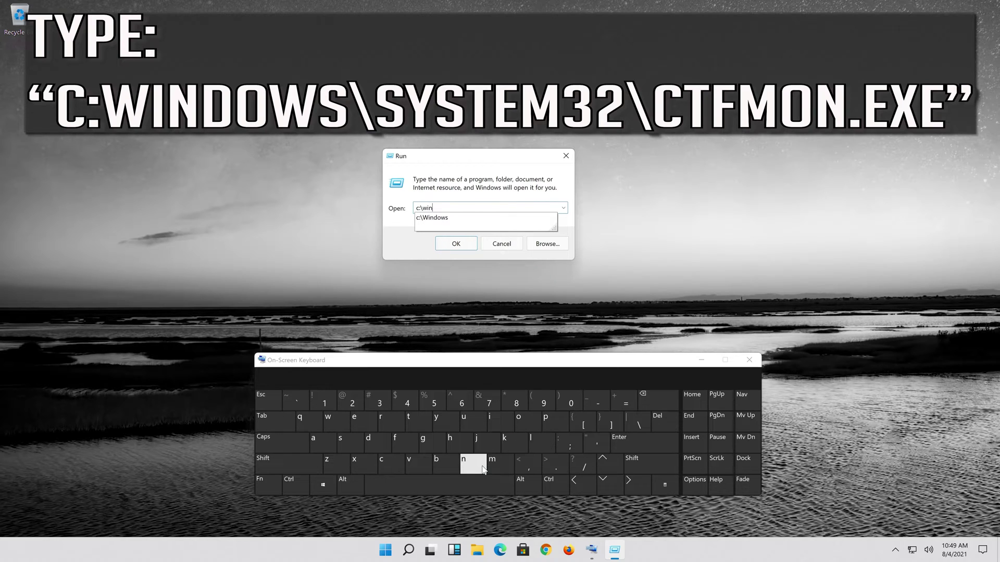
left_click(375, 443)
left_click(526, 423)
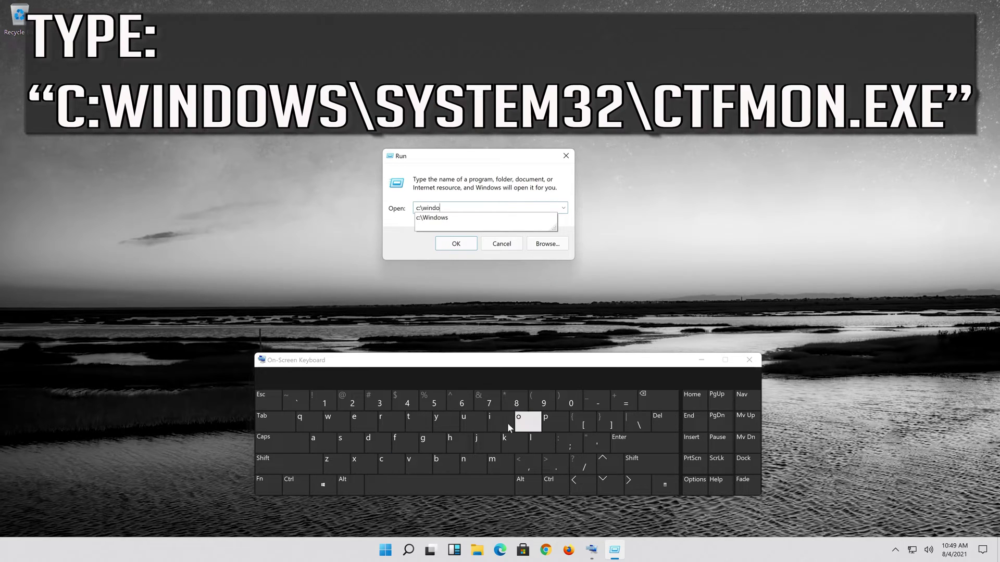
left_click(341, 426)
left_click(344, 441)
left_click(641, 426)
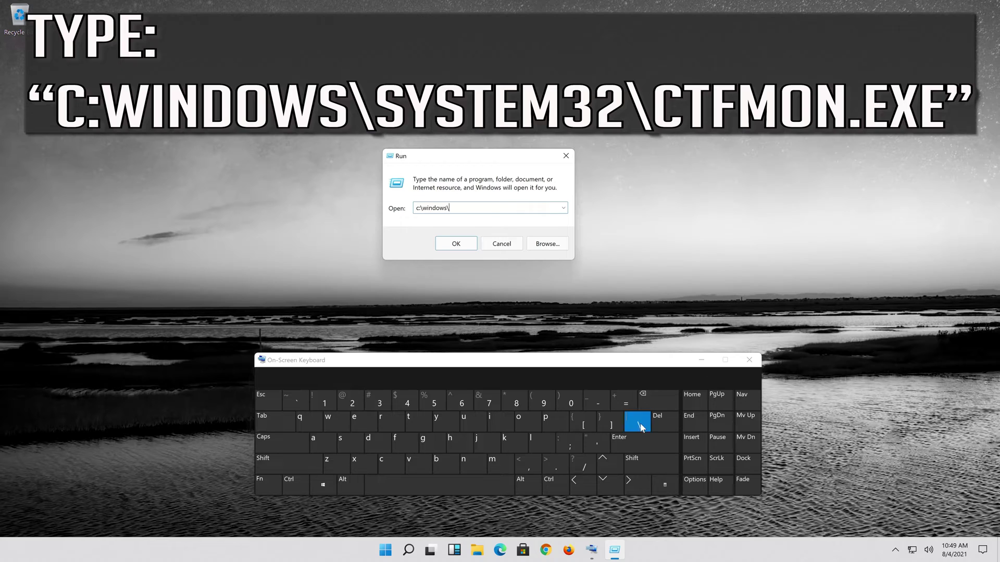
left_click(341, 440)
left_click(433, 426)
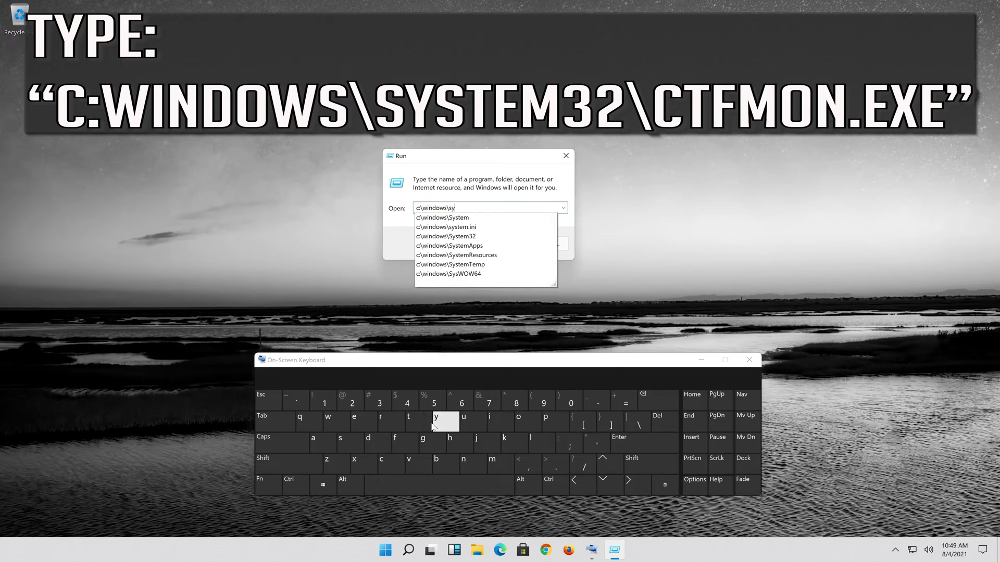
left_click(341, 442)
left_click(415, 423)
left_click(365, 422)
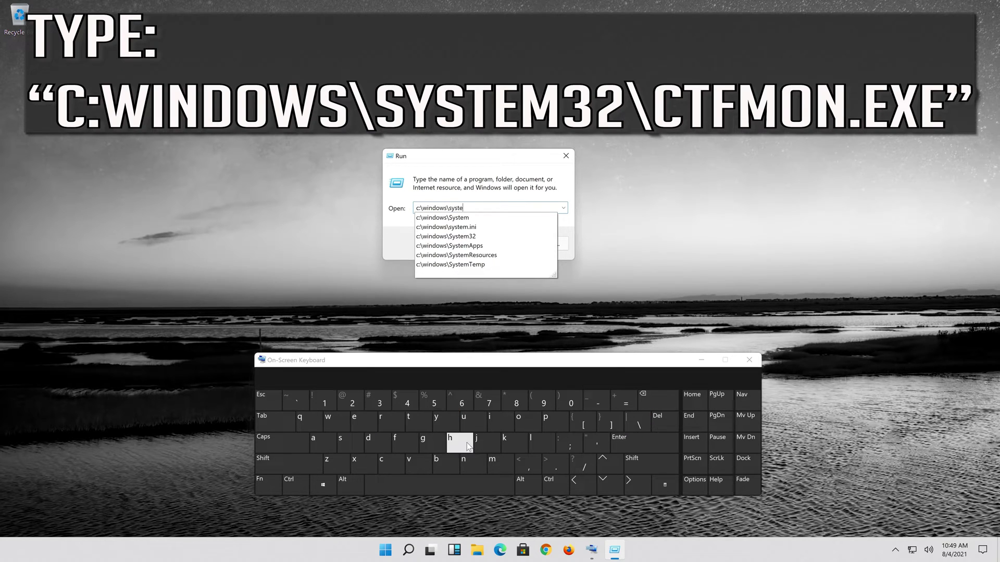
left_click(499, 462)
left_click(380, 403)
left_click(353, 402)
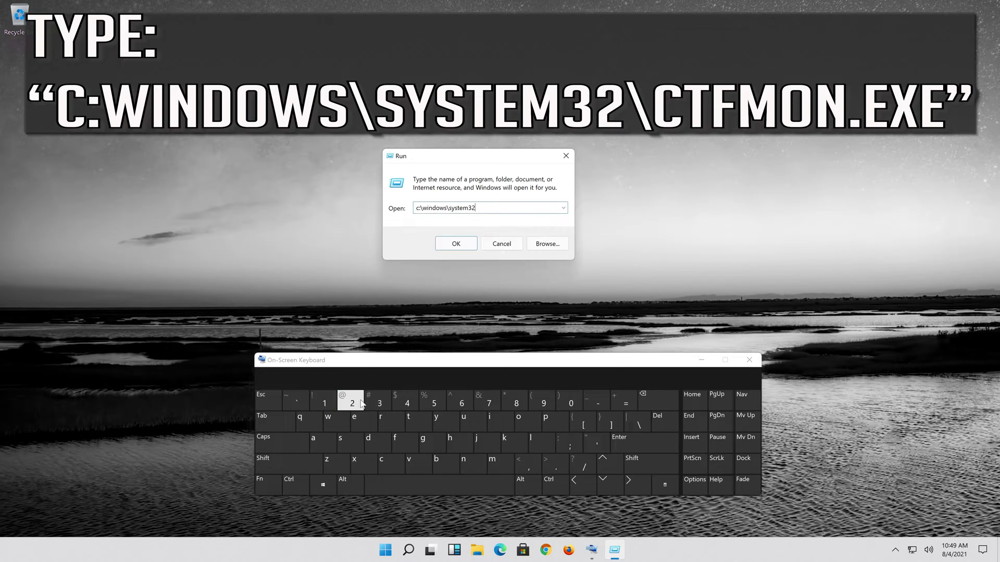
left_click(638, 422)
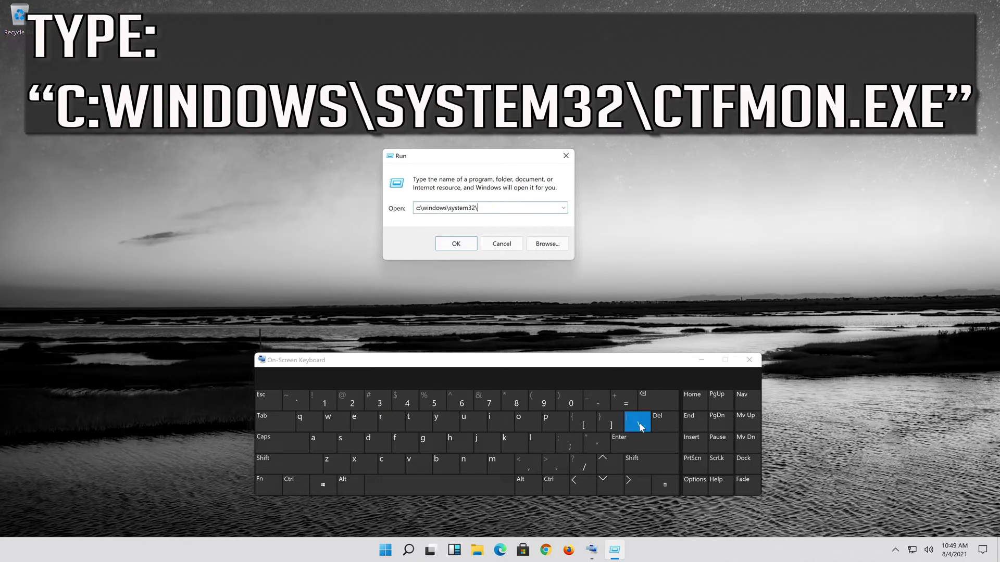
Step: Complete the path with 'ctfmon.exe' and run it with OK
left_click(383, 459)
left_click(415, 421)
left_click(403, 443)
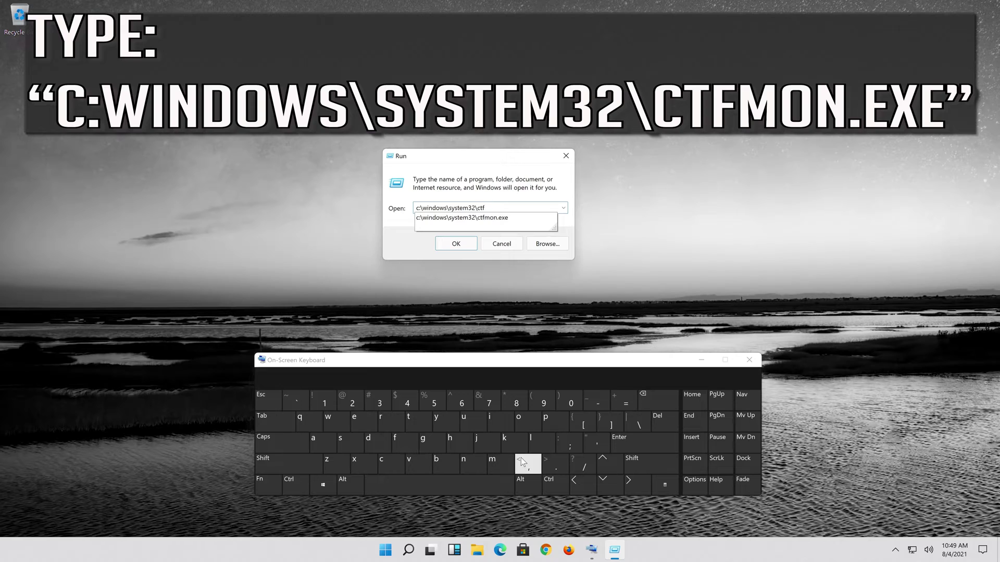
left_click(497, 463)
left_click(526, 422)
left_click(479, 464)
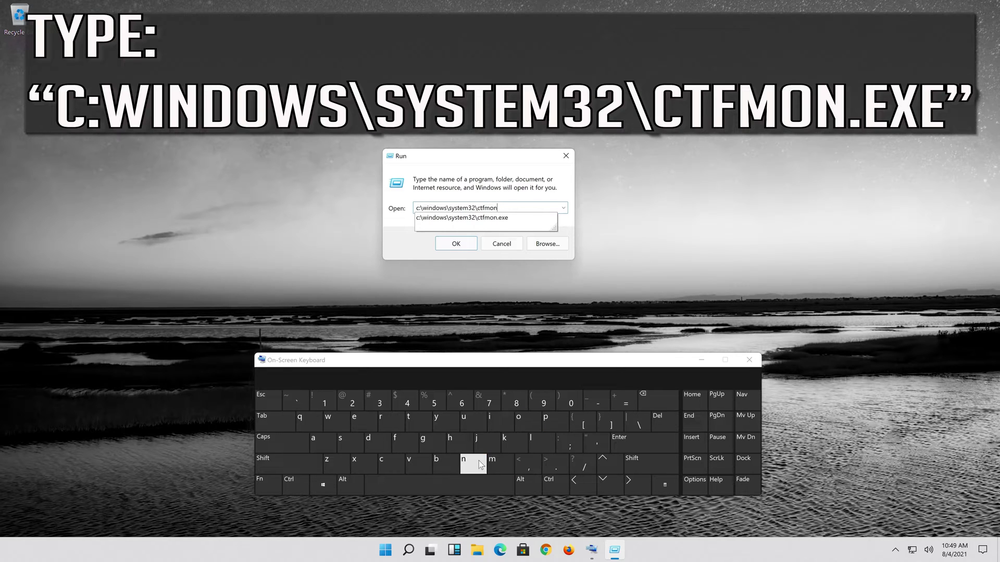
left_click(365, 421)
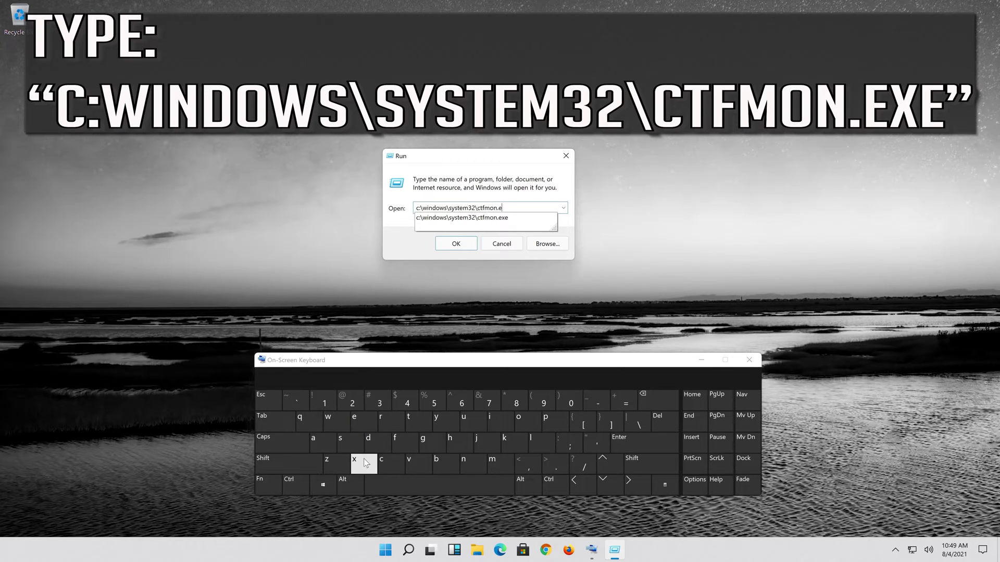
left_click(363, 462)
left_click(367, 422)
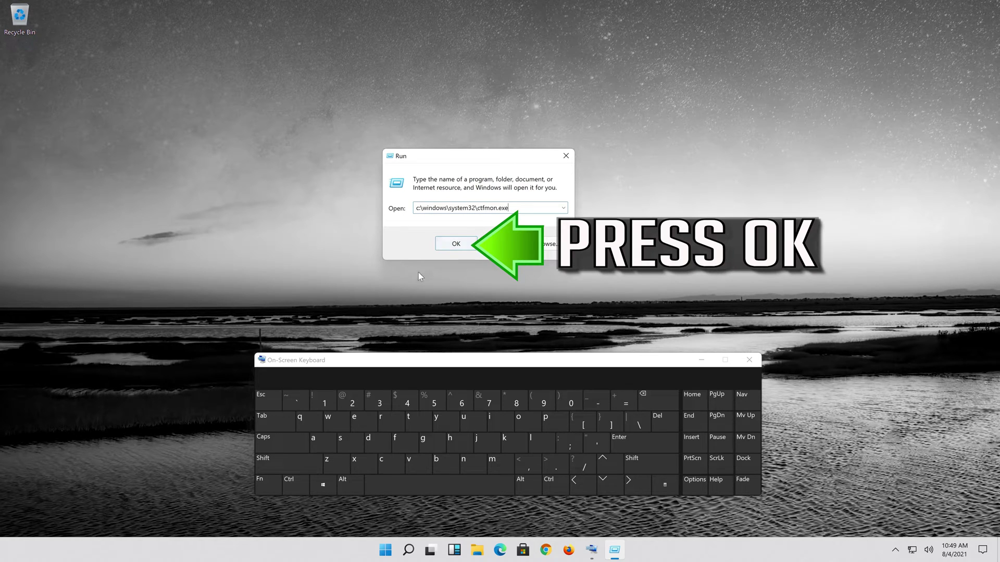
left_click(453, 245)
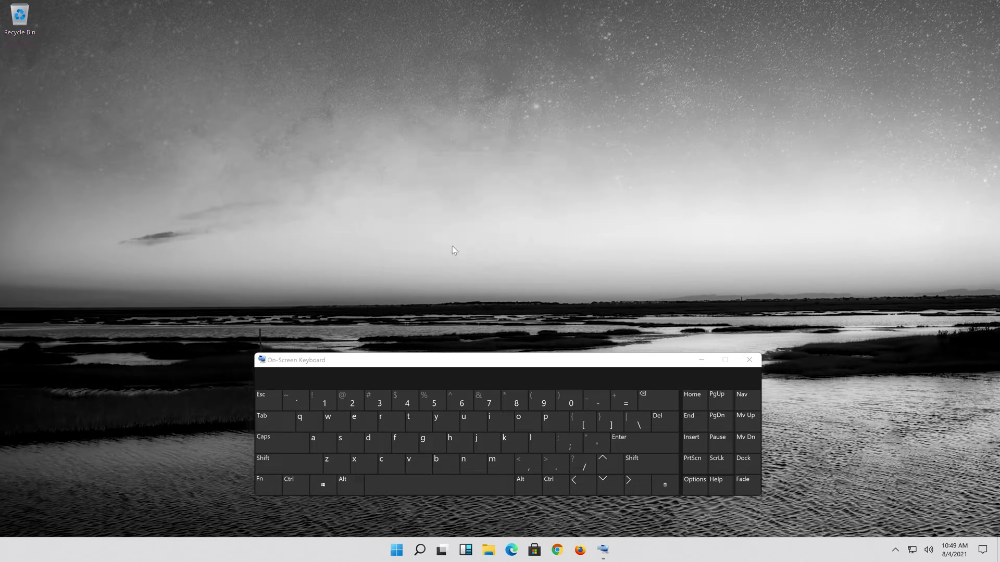
Step: Close the on-screen keyboard, open Notepad via Start search, type test characters, and close the note
left_click(748, 358)
key("super")
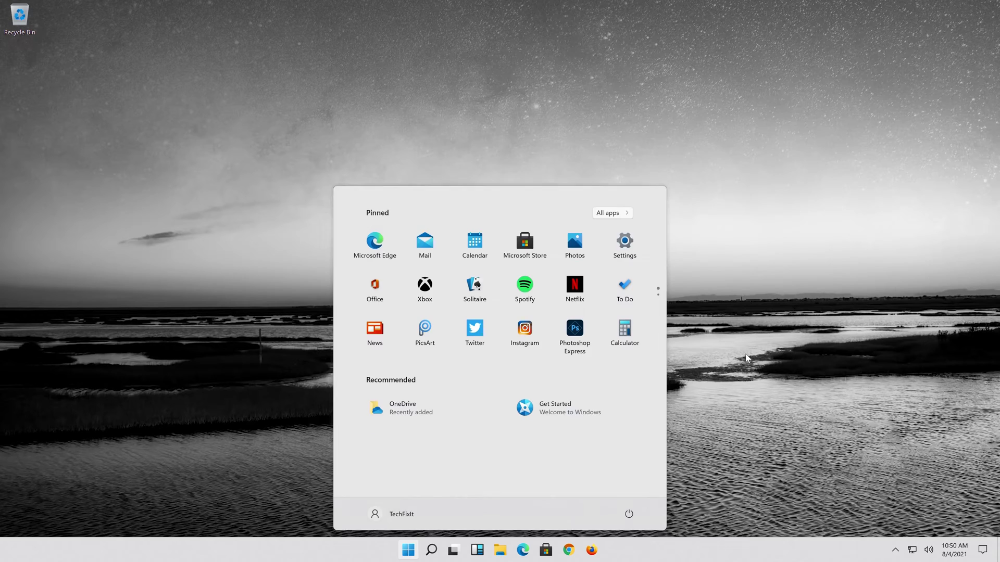
type("no")
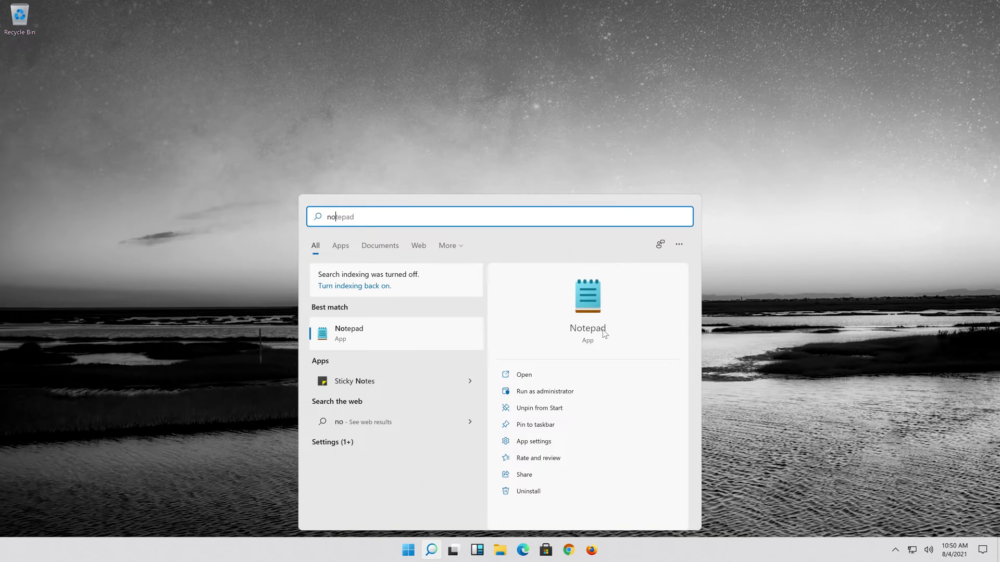
left_click(479, 331)
type("k")
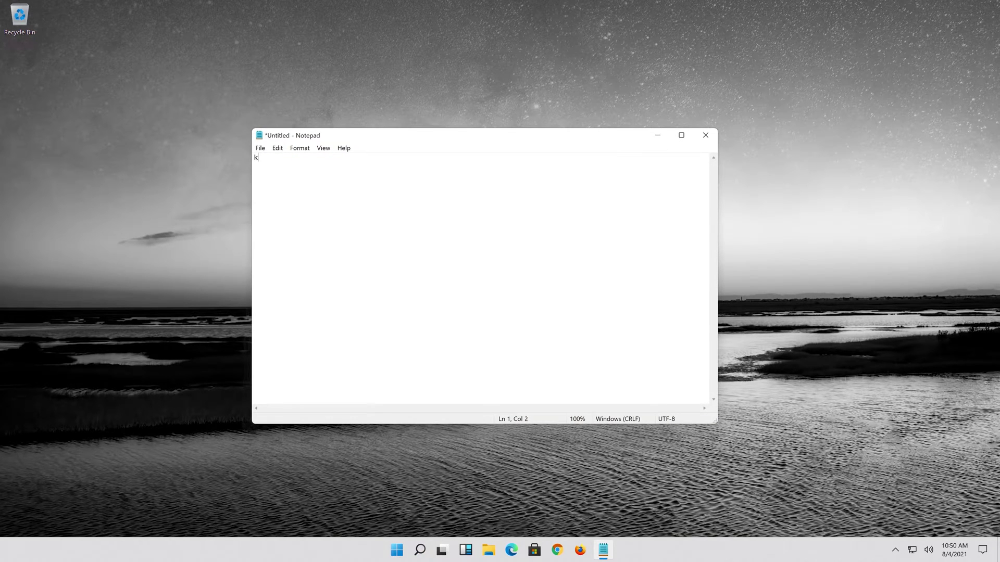
type("okokkokpokopkpkop")
left_click(706, 134)
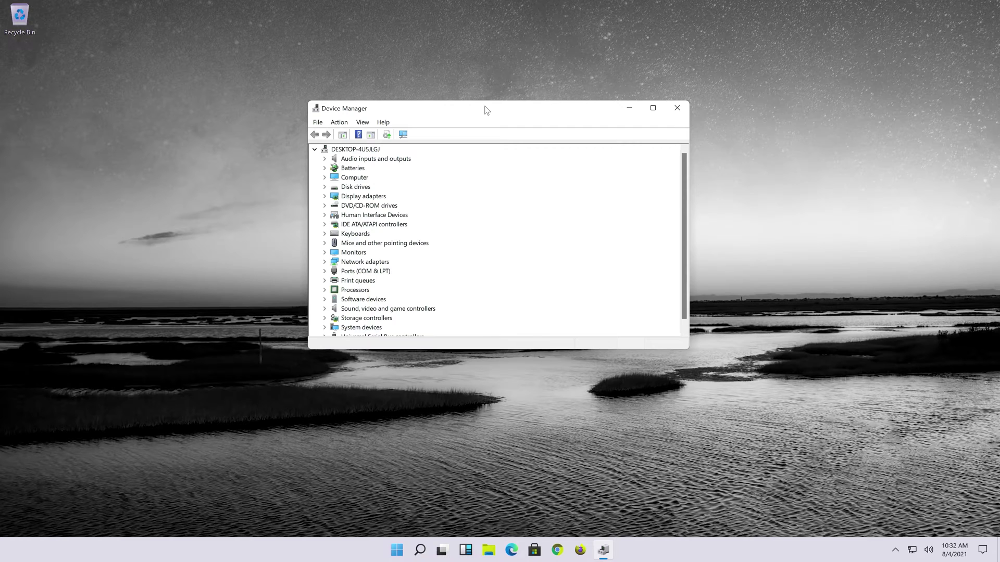
Step: Reposition Device Manager, expand Keyboards, and open Properties for the Standard PS/2 Keyboard
left_click_drag(486, 108, 502, 114)
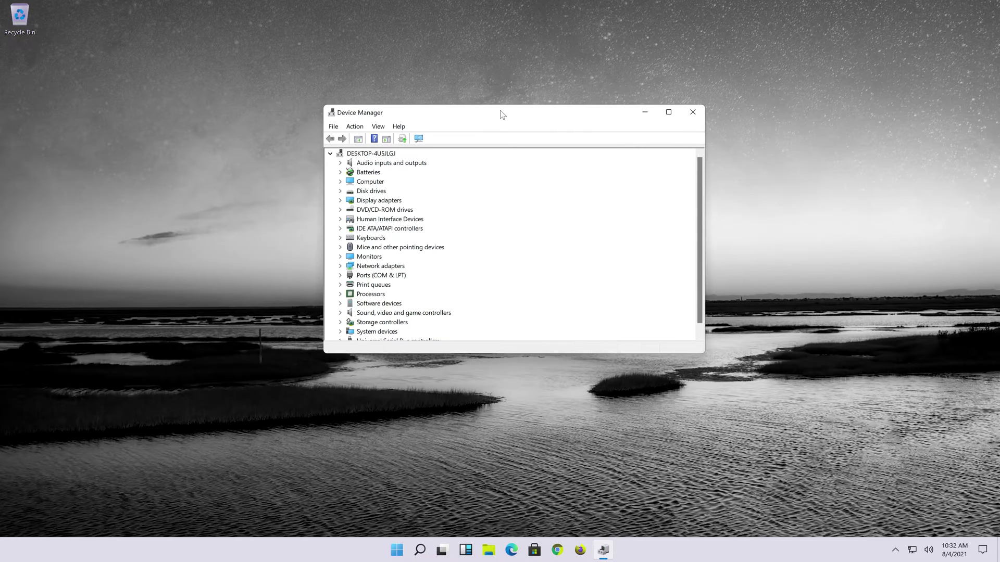
left_click(373, 238)
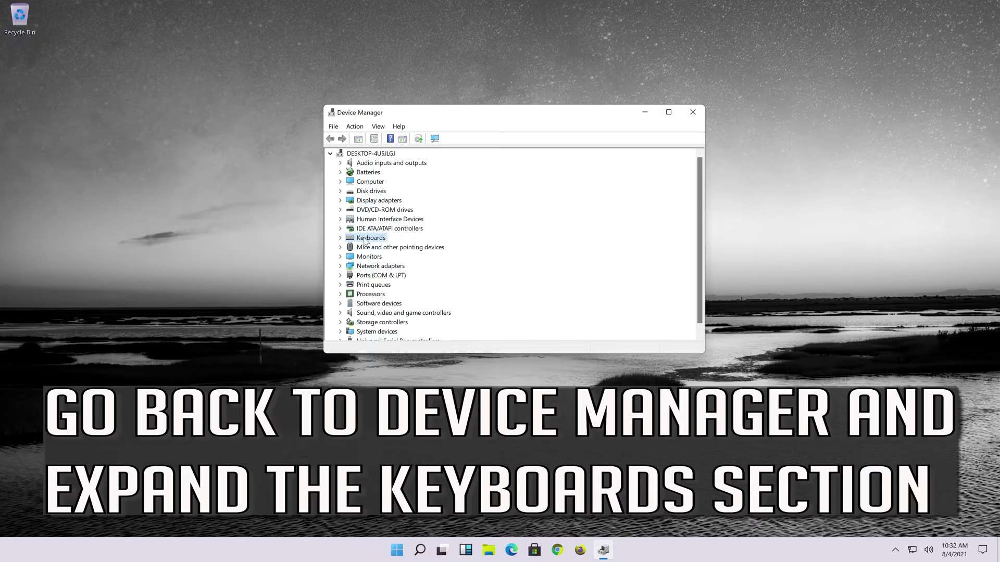
left_click(340, 238)
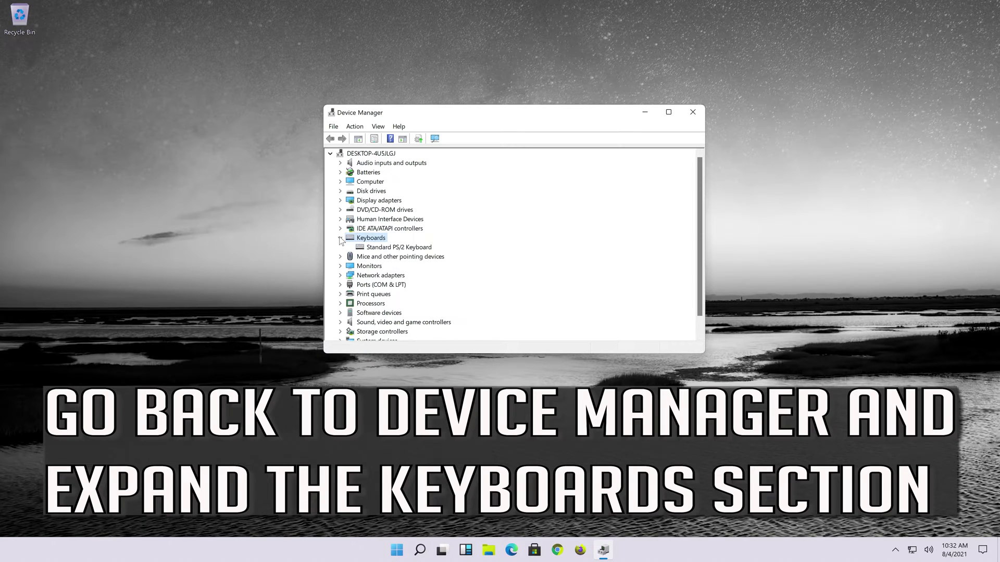
left_click(373, 248)
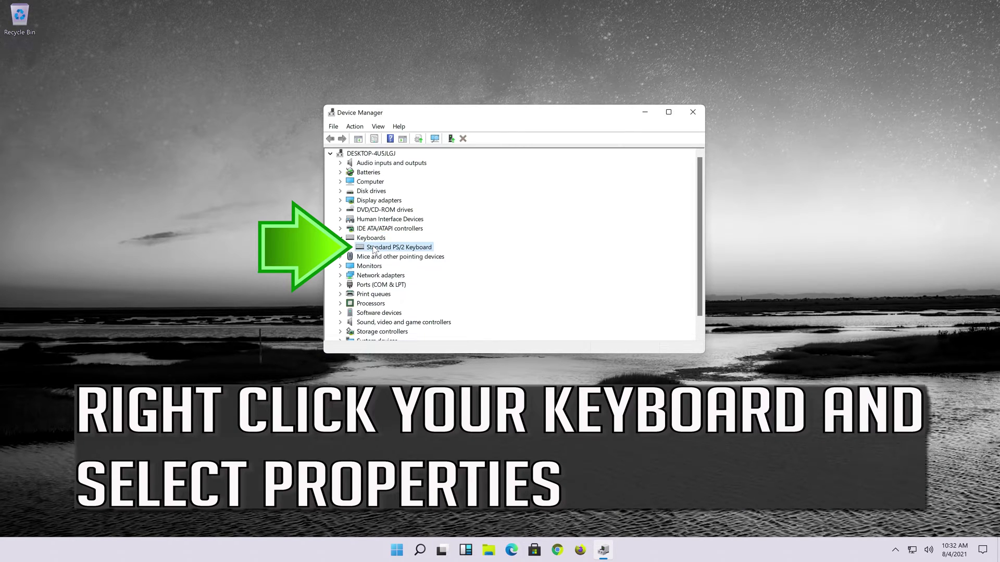
right_click(414, 248)
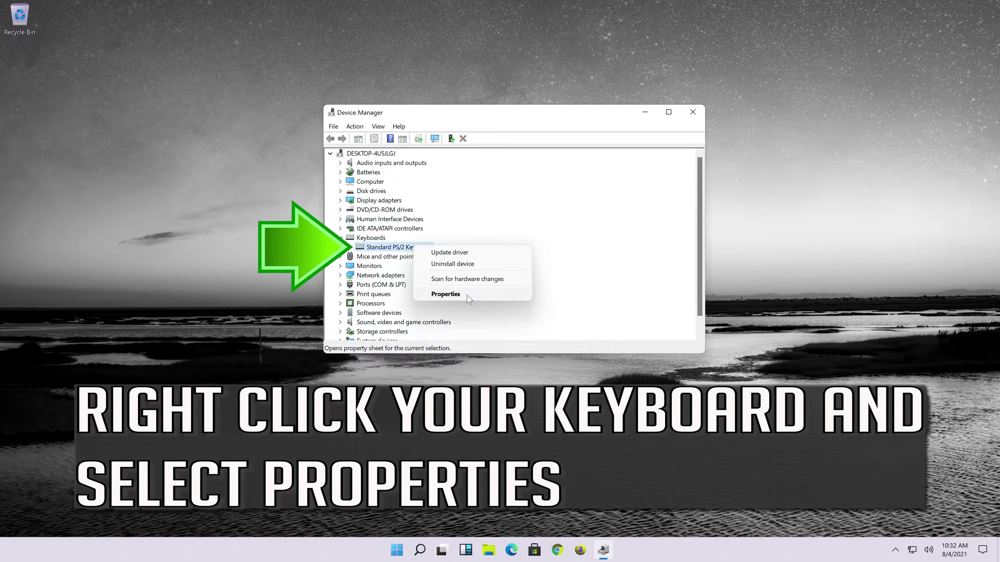
left_click(446, 295)
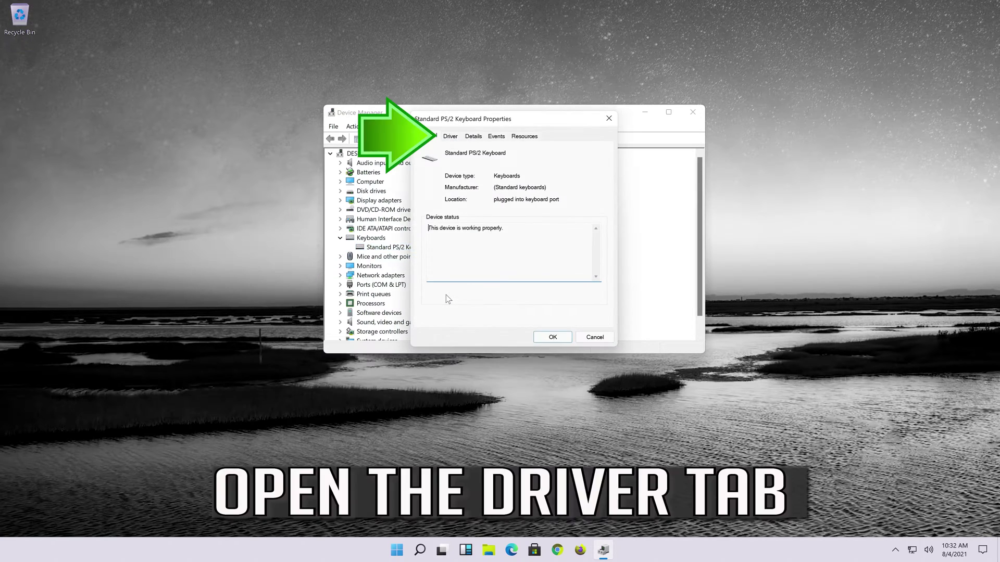
Step: Uninstall the Standard PS/2 Keyboard device from its Driver tab and confirm the removal
left_click(455, 136)
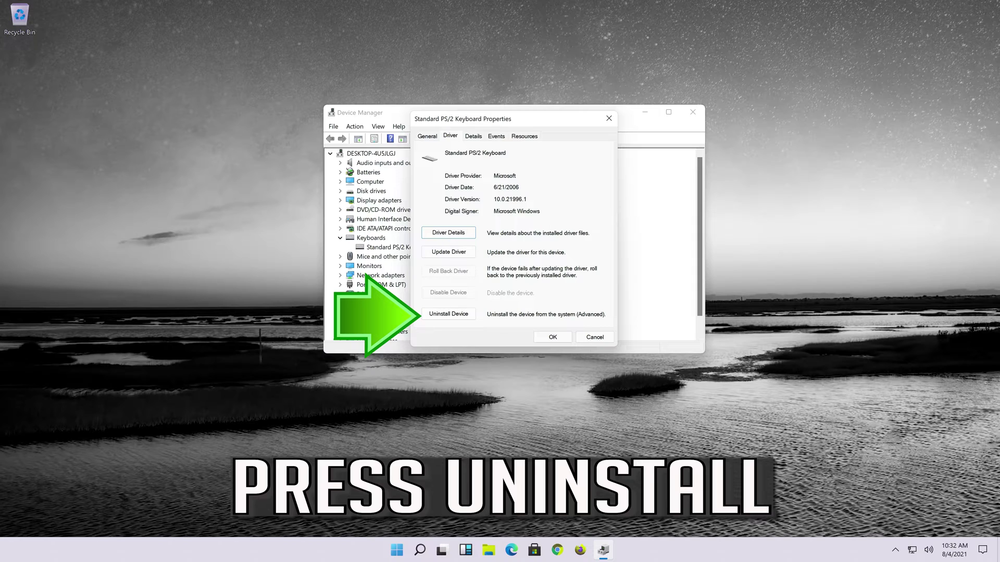
left_click(452, 315)
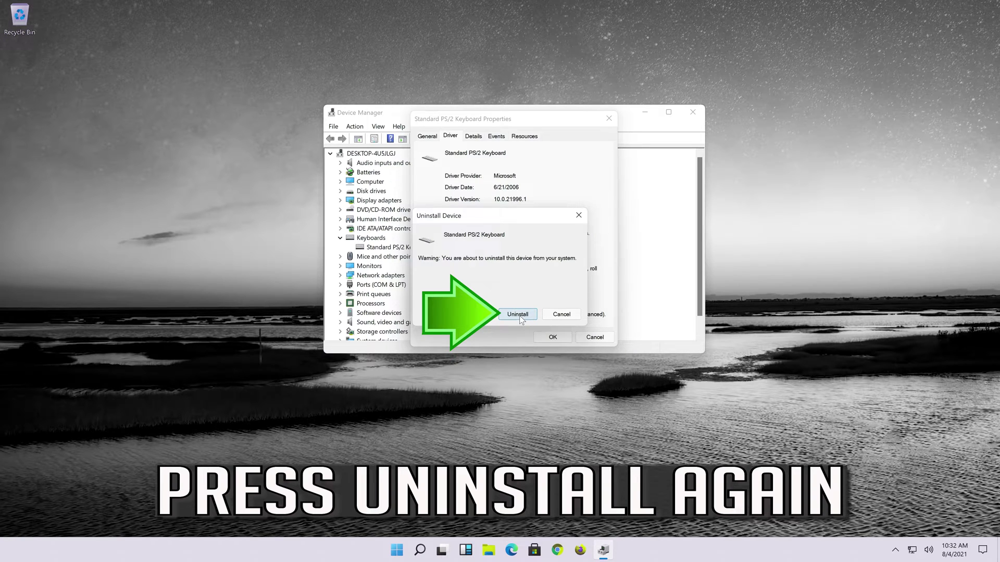
left_click(520, 317)
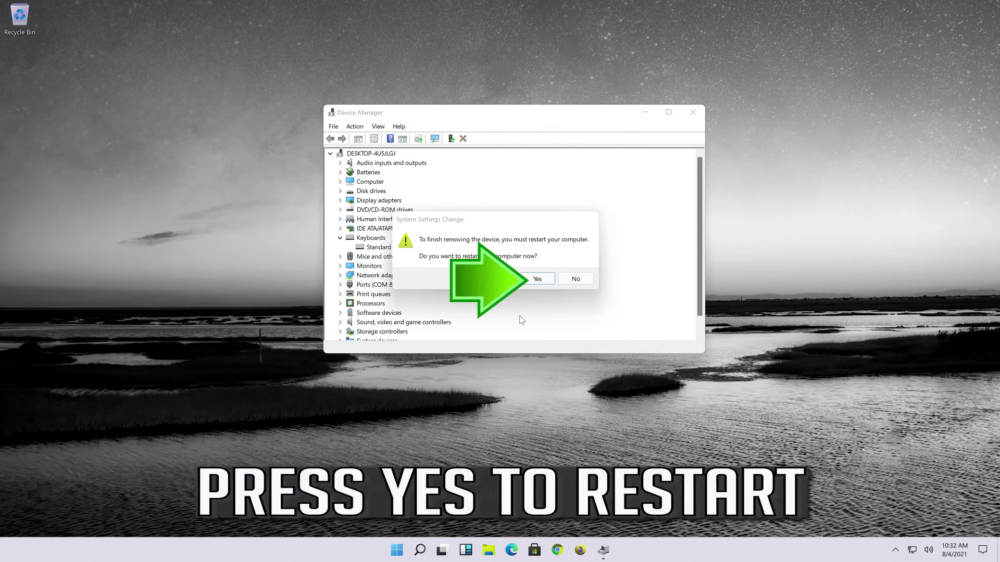